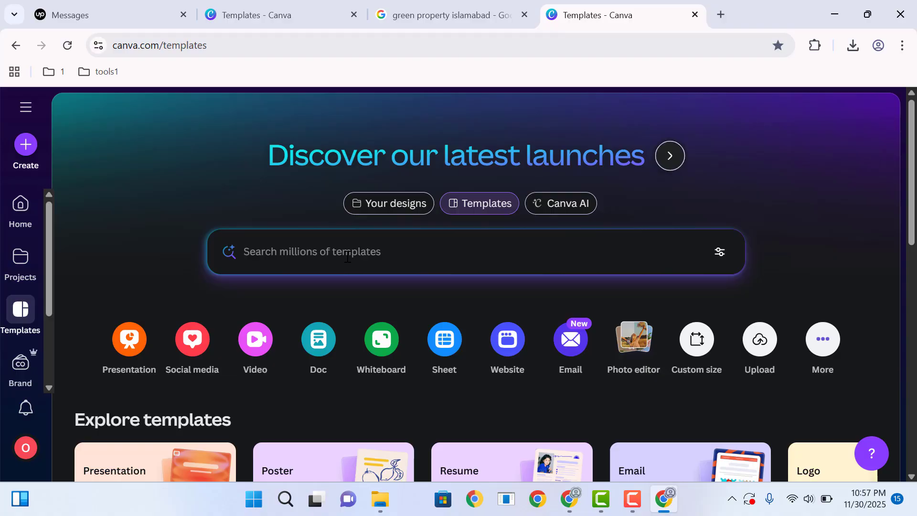
Search the templates for "website" and open the Westmire Wired template with the turquoise gradient background
{"action": "left_click", "coordinate": [284, 248]}
{"action": "type", "text": "website"}
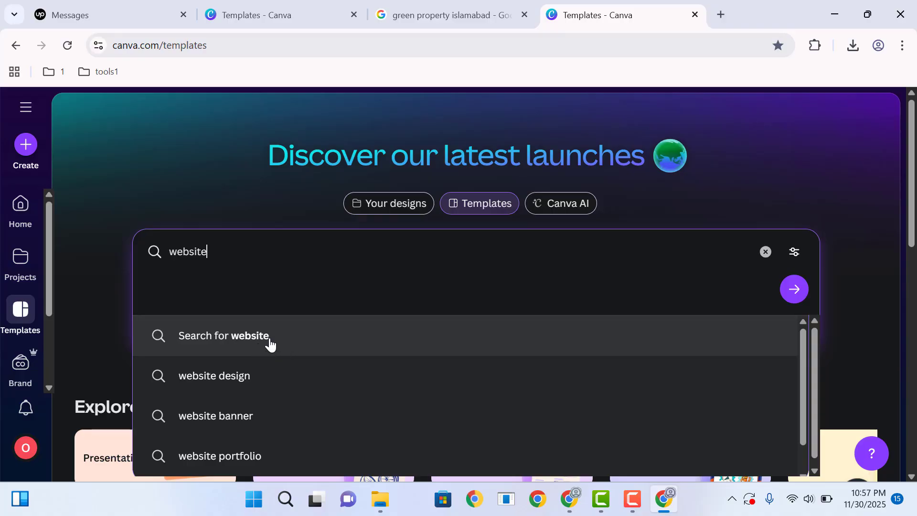
{"action": "left_click", "coordinate": [217, 350]}
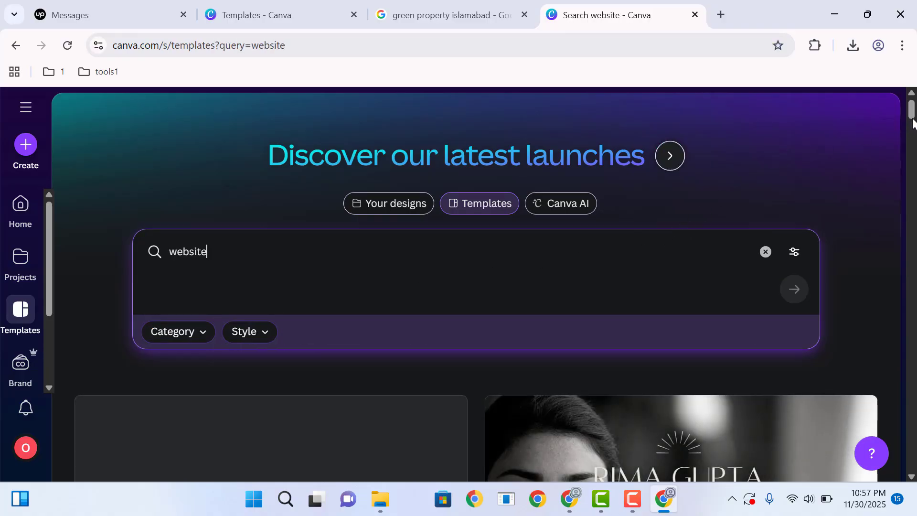
{"action": "scroll", "coordinate": [912, 124], "scroll_direction": "down", "scroll_amount": 9}
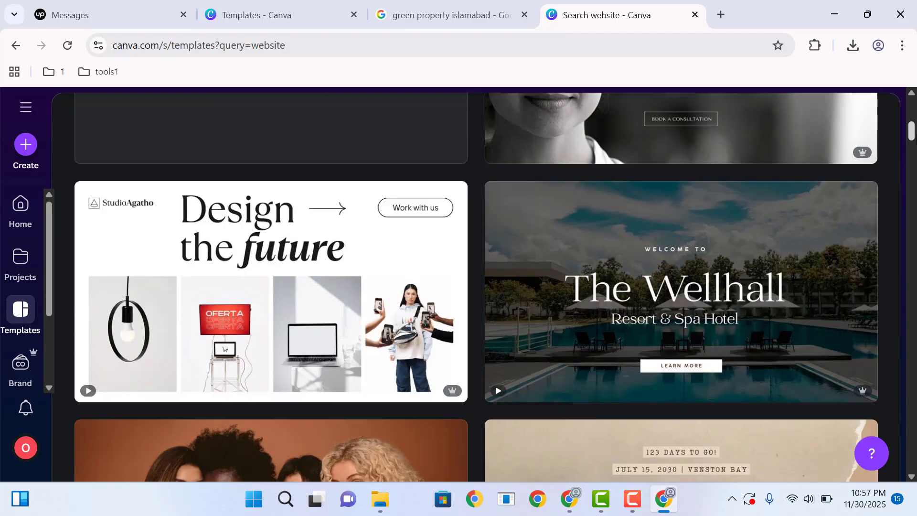
{"action": "scroll", "coordinate": [476, 287], "scroll_direction": "down", "scroll_amount": 1}
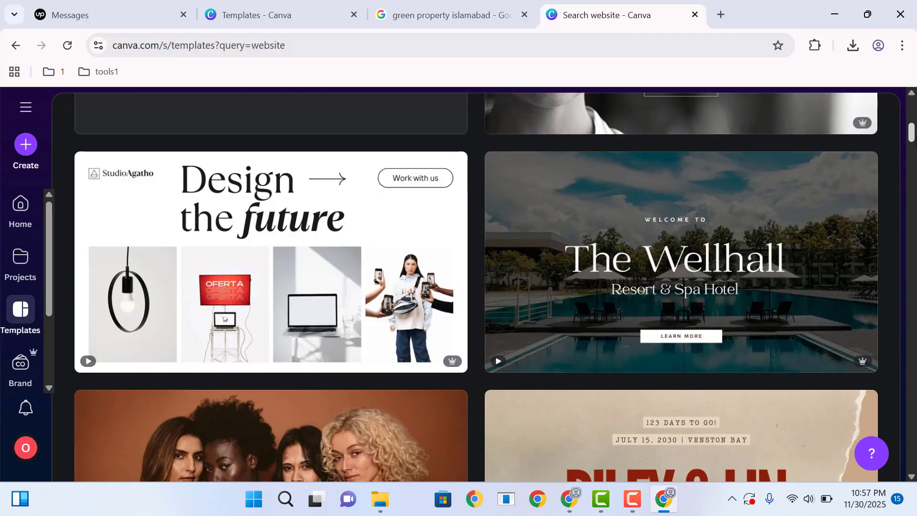
{"action": "left_click_drag", "start_coordinate": [913, 135], "coordinate": [913, 355]}
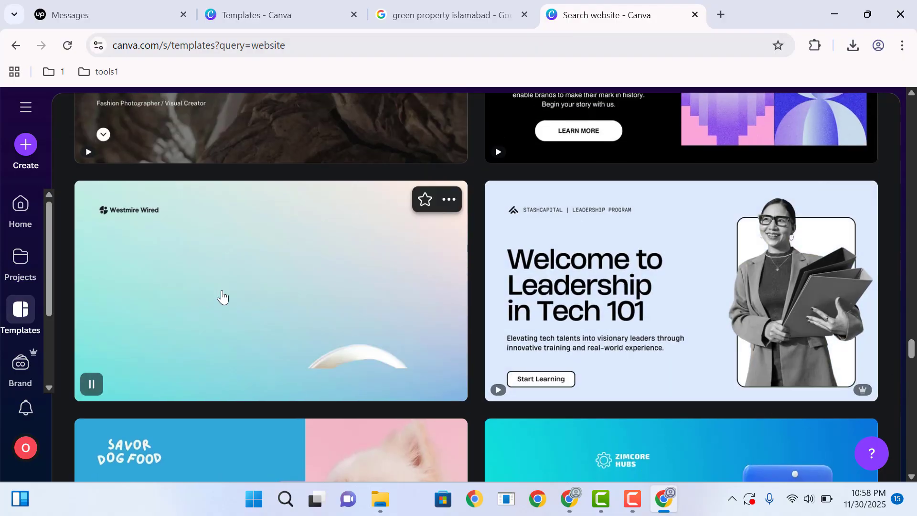
{"action": "left_click", "coordinate": [245, 292]}
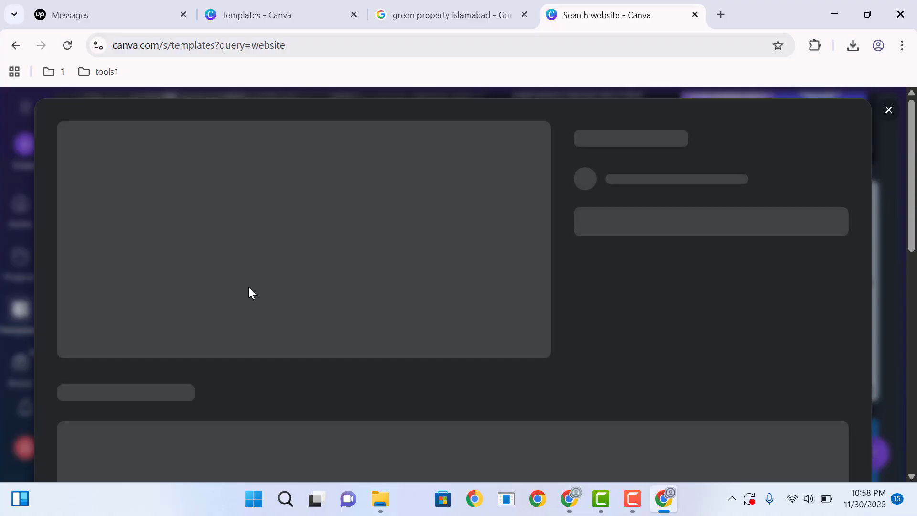
Look through the Sales Product Website template preview and open the template for customising
{"action": "scroll", "coordinate": [519, 248], "scroll_direction": "down", "scroll_amount": 2}
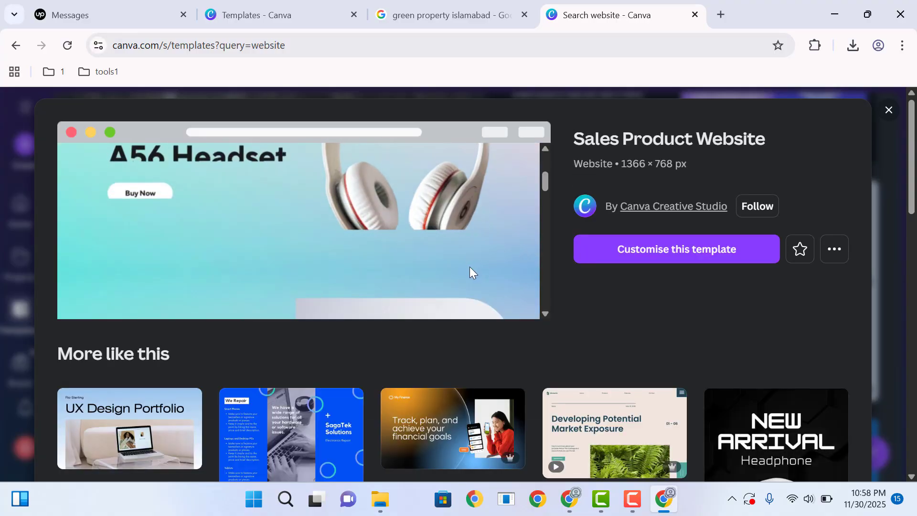
{"action": "scroll", "coordinate": [466, 272], "scroll_direction": "down", "scroll_amount": 2}
{"action": "scroll", "coordinate": [440, 223], "scroll_direction": "up", "scroll_amount": 3}
{"action": "scroll", "coordinate": [439, 222], "scroll_direction": "down", "scroll_amount": 4}
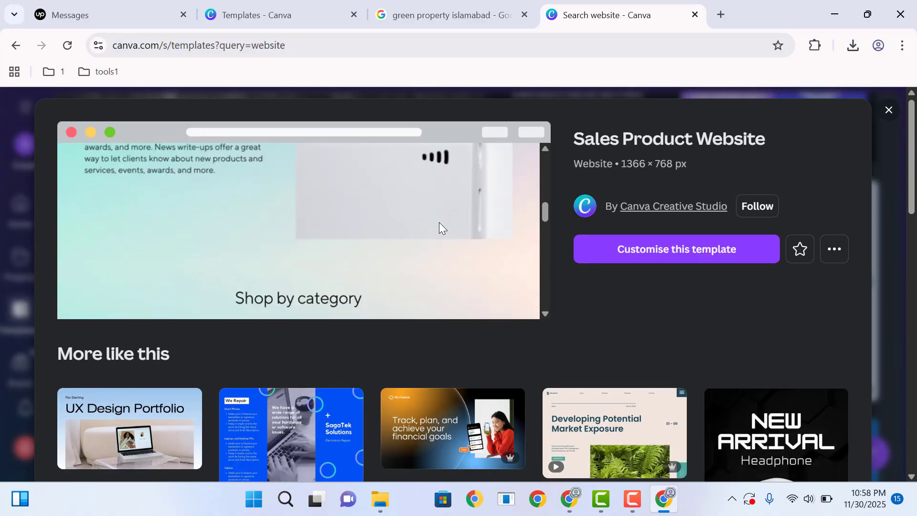
{"action": "scroll", "coordinate": [439, 222], "scroll_direction": "down", "scroll_amount": 3}
{"action": "scroll", "coordinate": [440, 222], "scroll_direction": "up", "scroll_amount": 5}
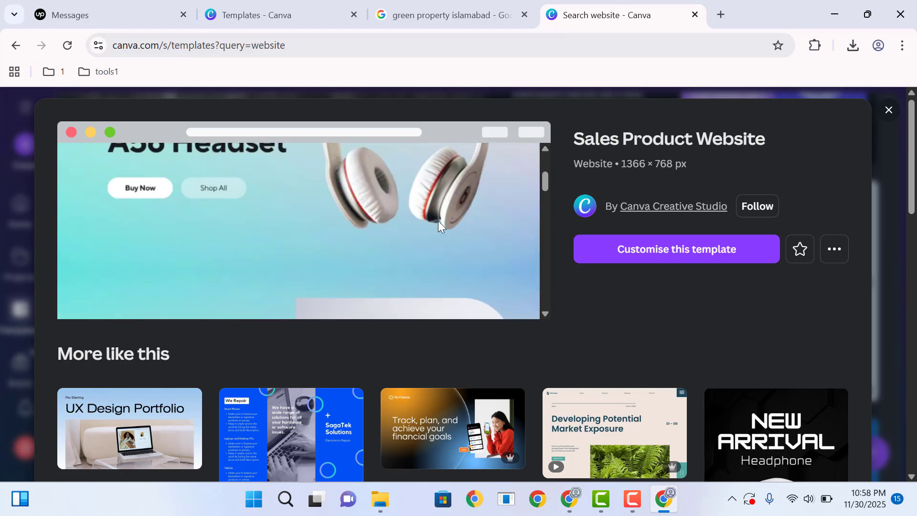
{"action": "scroll", "coordinate": [438, 219], "scroll_direction": "up", "scroll_amount": 1}
{"action": "left_click", "coordinate": [641, 256]}
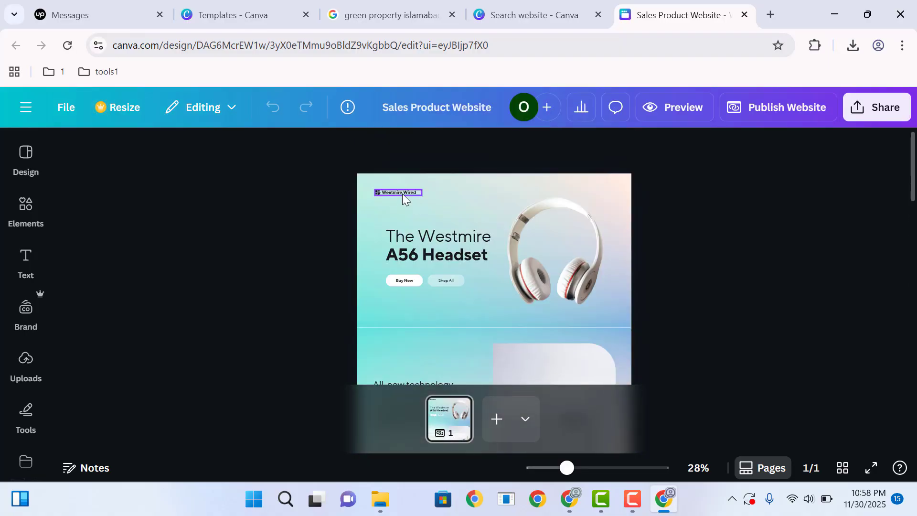
Delete the Westmire Wired logo group from the first section of the page
{"action": "left_click", "coordinate": [402, 193]}
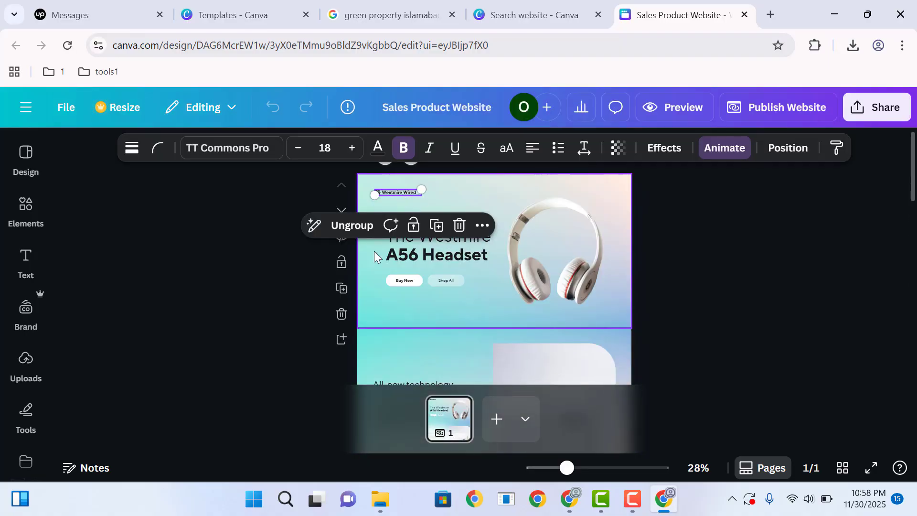
{"action": "left_click", "coordinate": [252, 222]}
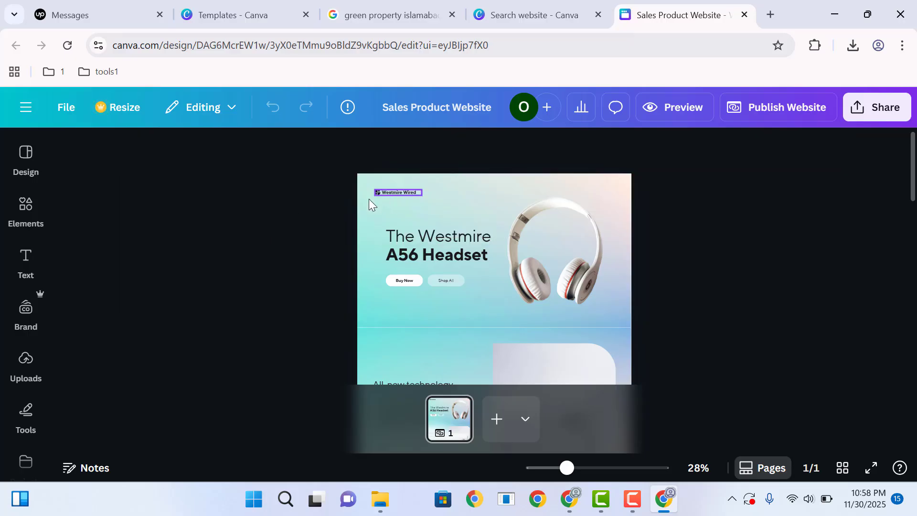
{"action": "left_click", "coordinate": [402, 192]}
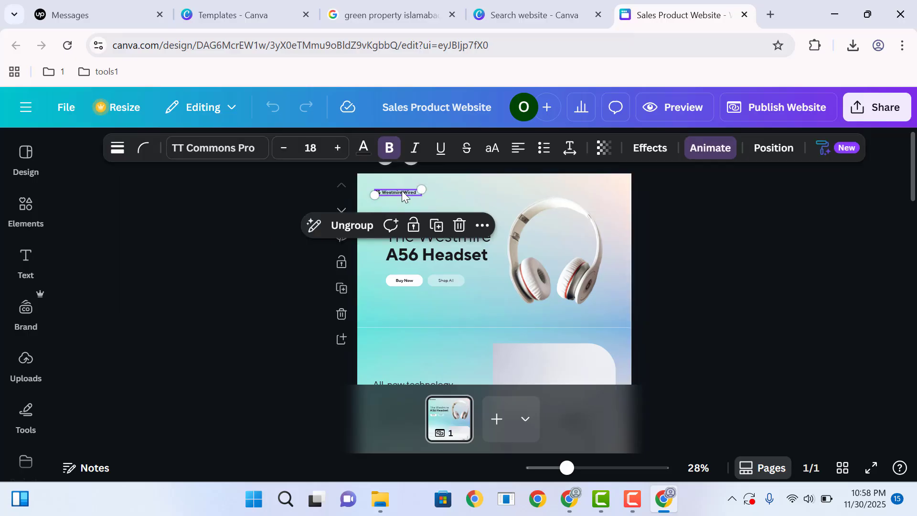
{"action": "left_click", "coordinate": [460, 228]}
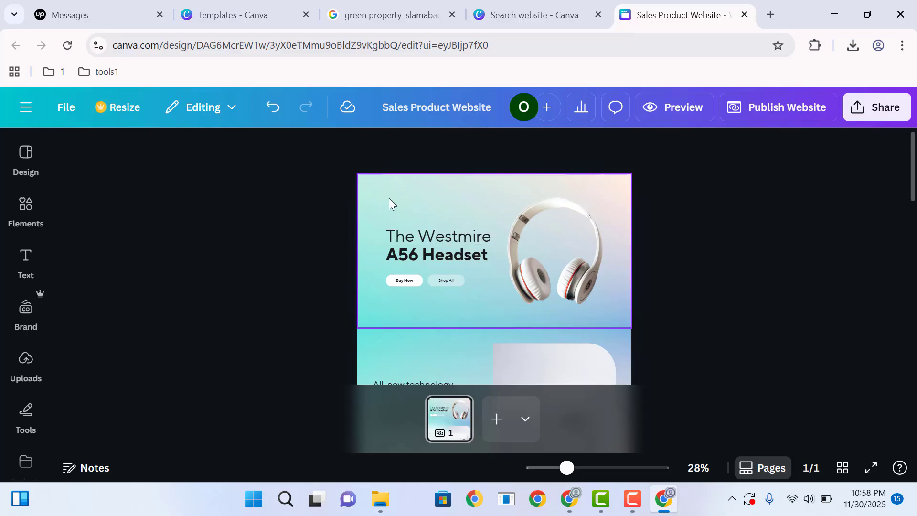
Upload the green GreenProperty logo image from the Downloads folder
{"action": "left_click", "coordinate": [26, 363]}
{"action": "left_click", "coordinate": [169, 207]}
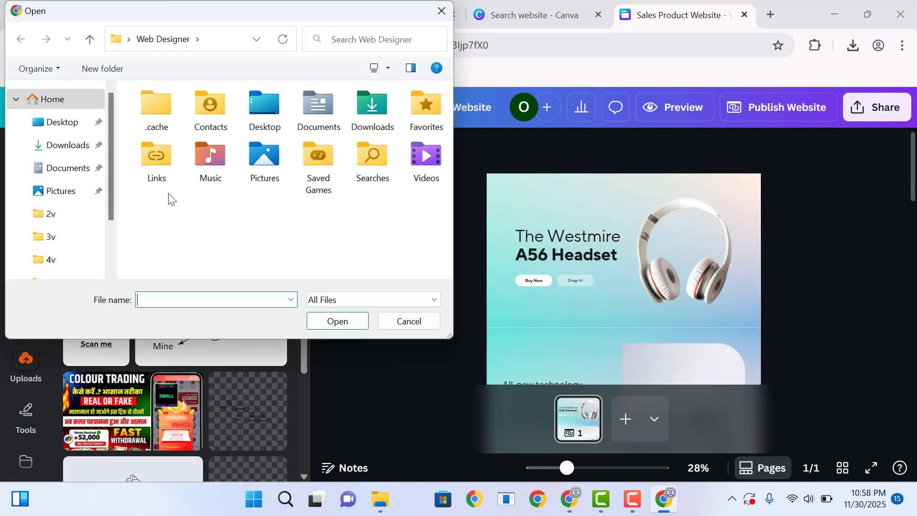
{"action": "left_click", "coordinate": [69, 145]}
{"action": "left_click", "coordinate": [201, 133]}
{"action": "double_click", "coordinate": [201, 133]}
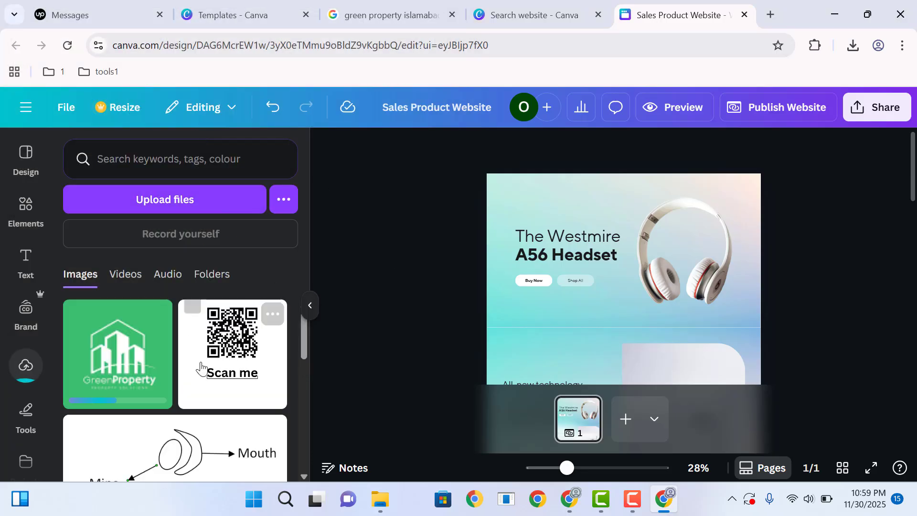
Add the uploaded GreenProperty logo to the page, shrink it and place it above the headline in the first section's upper-left corner
{"action": "left_click", "coordinate": [134, 365]}
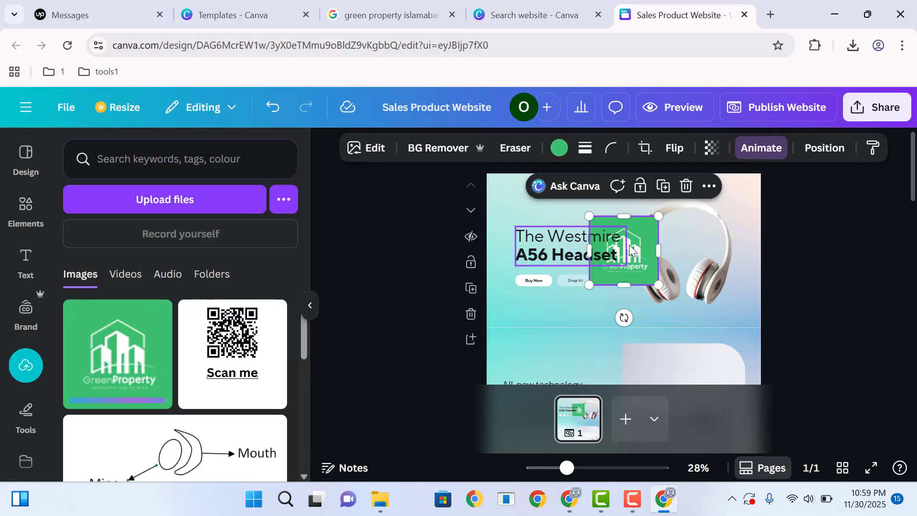
{"action": "left_click_drag", "start_coordinate": [632, 250], "coordinate": [520, 199]}
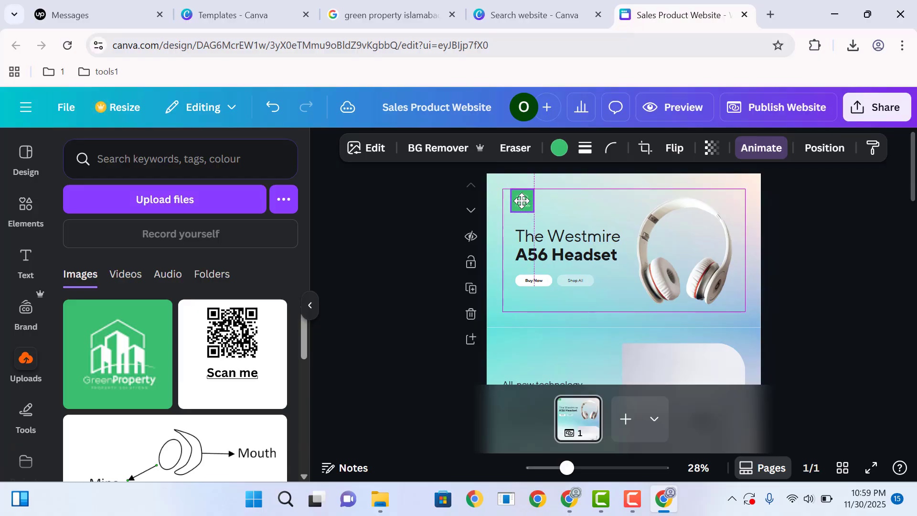
{"action": "left_click", "coordinate": [400, 208]}
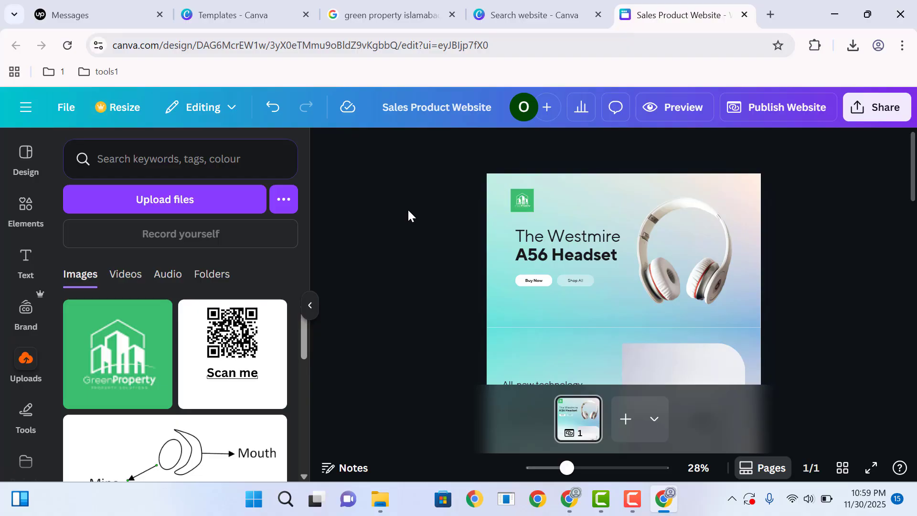
Replace the headline's first line "The Westmire" with "Buy Headphones", keeping "A56 Headset" below it
{"action": "double_click", "coordinate": [565, 246]}
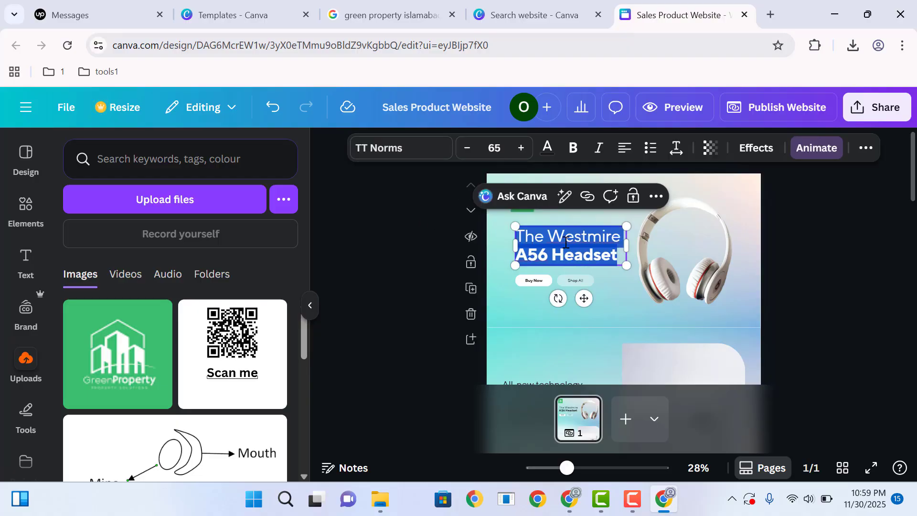
{"action": "left_click", "coordinate": [566, 239]}
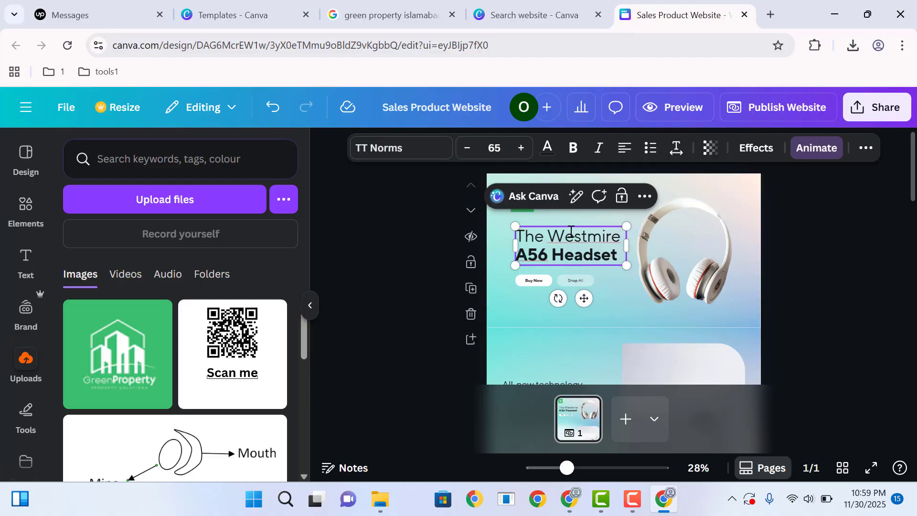
{"action": "left_click_drag", "start_coordinate": [570, 231], "coordinate": [618, 234]}
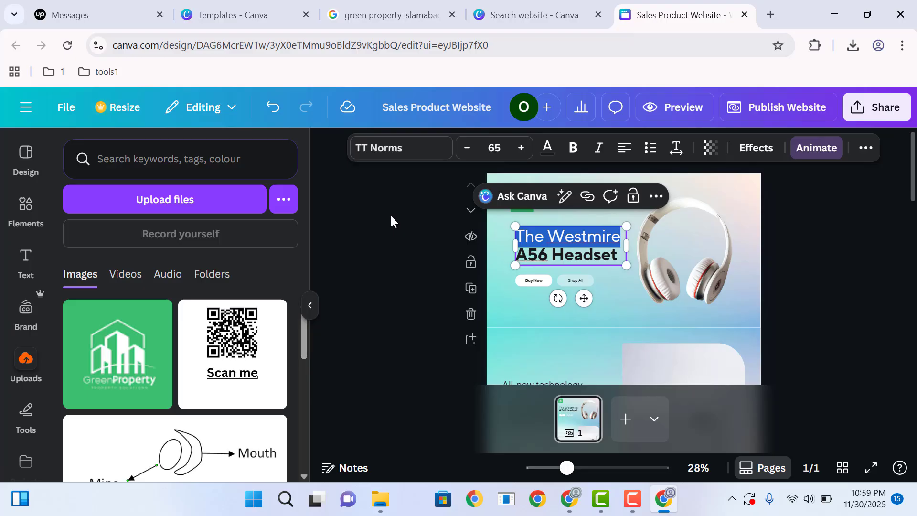
{"action": "key", "text": "BackSpace"}
{"action": "type", "text": "Buy"}
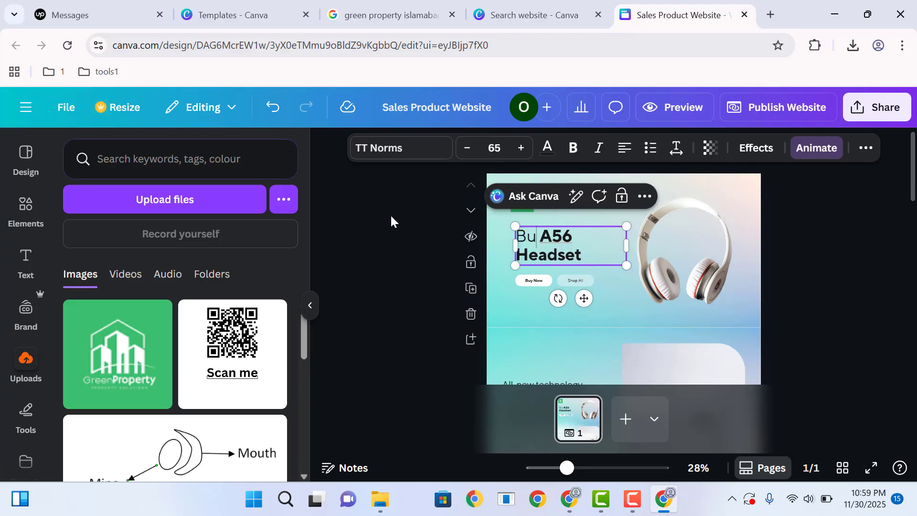
{"action": "type", "text": " Headphon"}
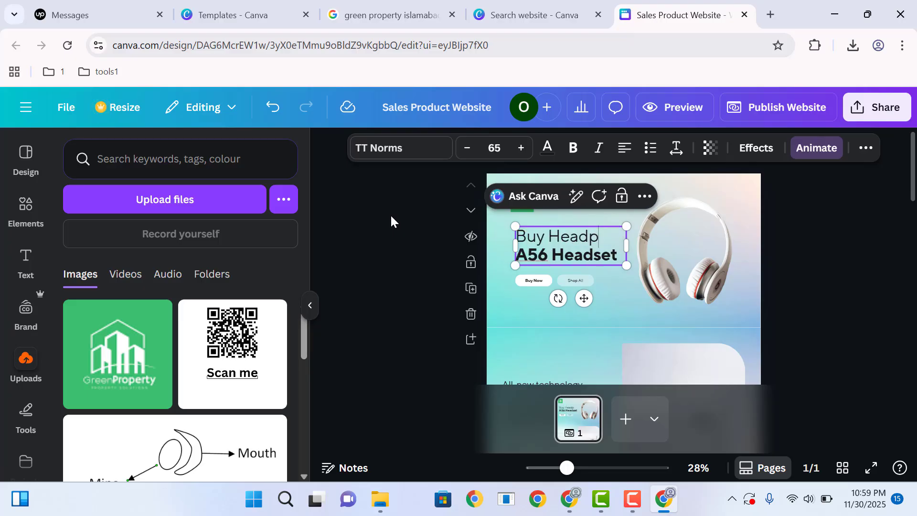
{"action": "type", "text": "es"}
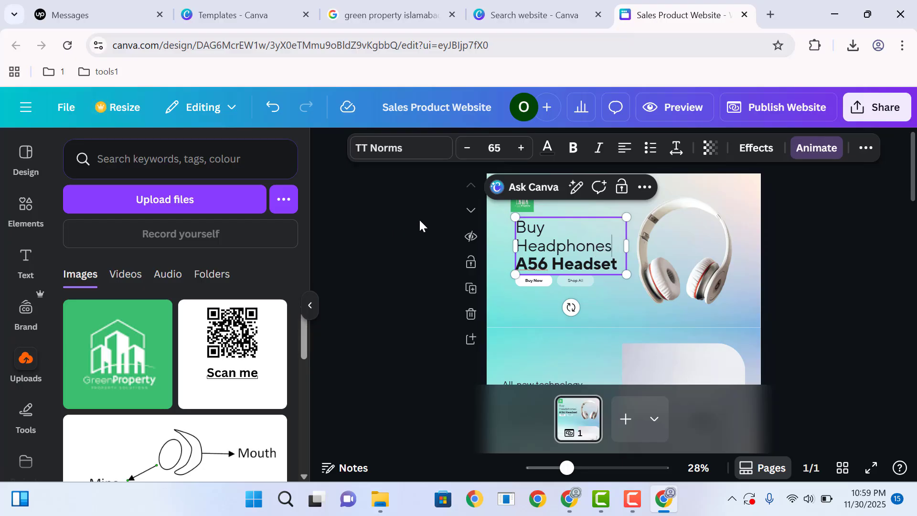
Reduce the headline's font size to 54 so that "Buy Headphones" fits on one line
{"action": "left_click_drag", "start_coordinate": [604, 244], "coordinate": [525, 228]}
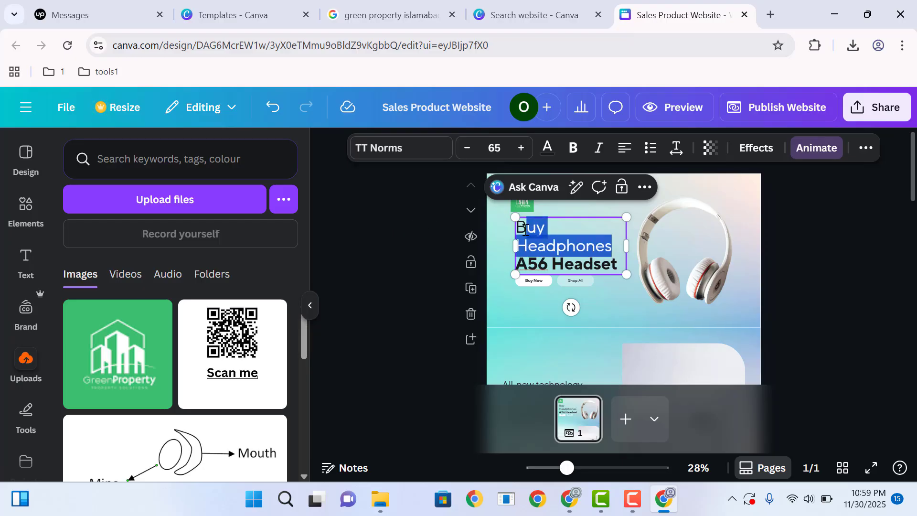
{"action": "left_click", "coordinate": [475, 153]}
{"action": "left_click", "coordinate": [475, 153]}
{"action": "left_click", "coordinate": [475, 153]}
{"action": "left_click", "coordinate": [475, 153]}
{"action": "left_click", "coordinate": [475, 153]}
{"action": "left_click", "coordinate": [475, 154]}
{"action": "left_click", "coordinate": [475, 153]}
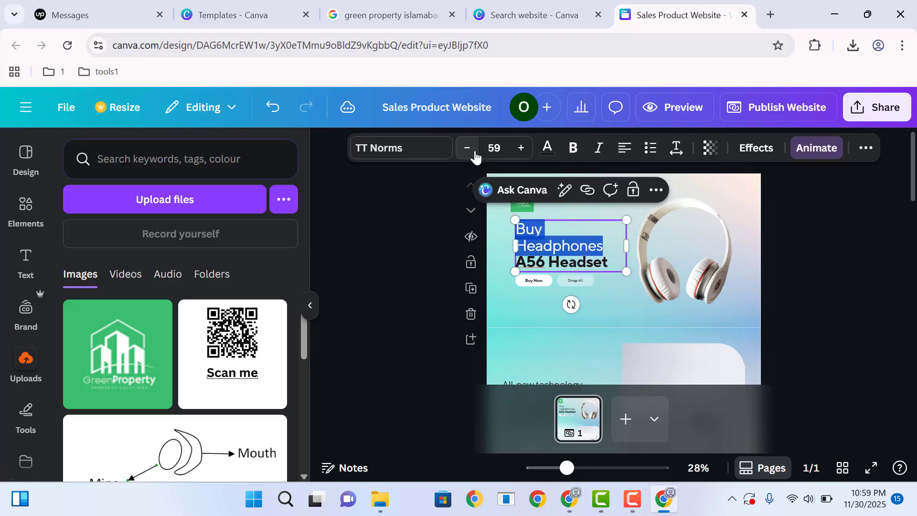
{"action": "left_click", "coordinate": [475, 153]}
{"action": "left_click", "coordinate": [475, 153]}
{"action": "left_click", "coordinate": [475, 154]}
{"action": "left_click", "coordinate": [475, 153]}
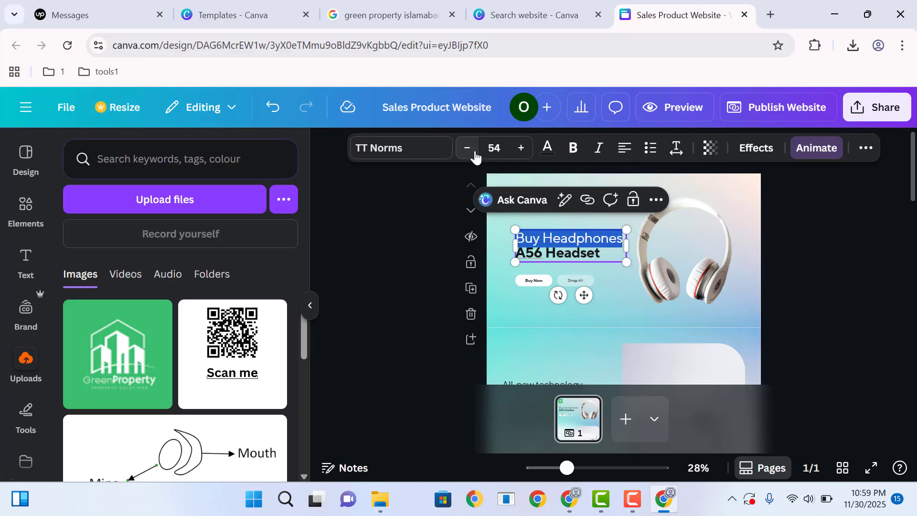
{"action": "left_click", "coordinate": [406, 259]}
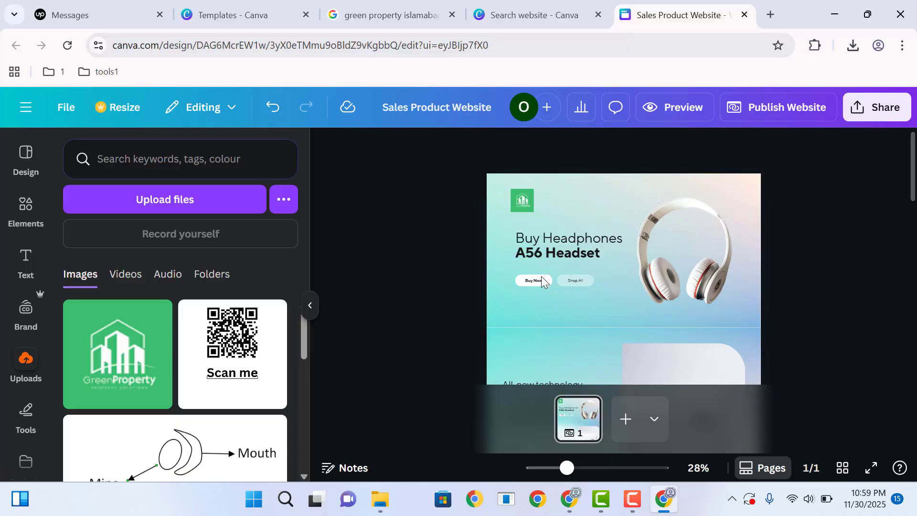
Change the label of the white "Buy Now" button below the headline to "Shop Now"
{"action": "left_click", "coordinate": [548, 251]}
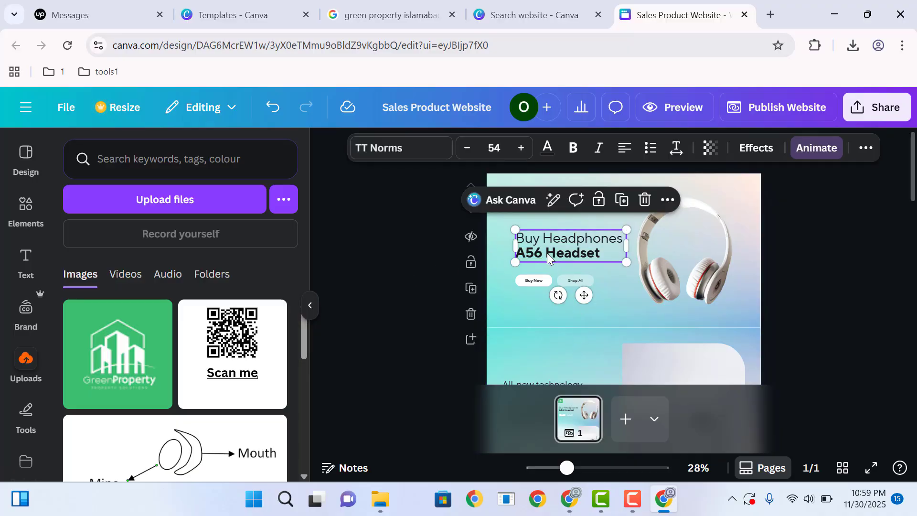
{"action": "left_click", "coordinate": [385, 239]}
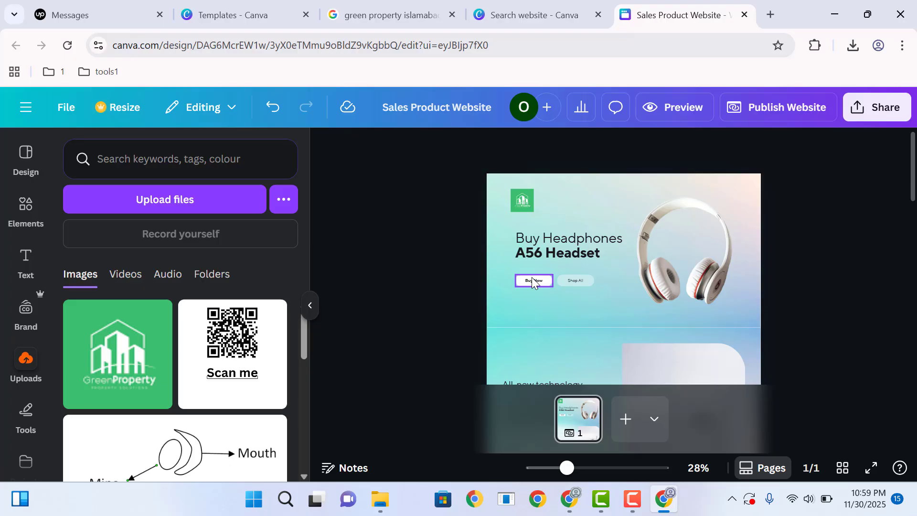
{"action": "left_click", "coordinate": [535, 282]}
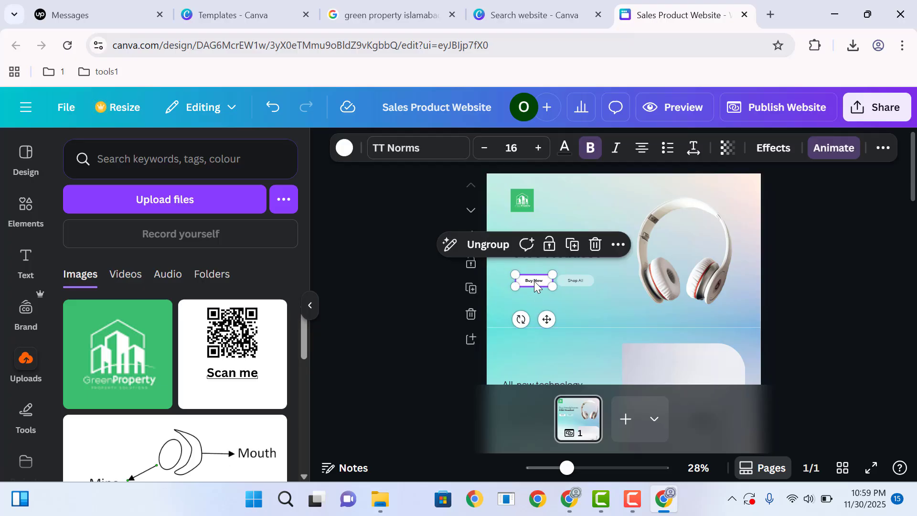
{"action": "double_click", "coordinate": [534, 280]}
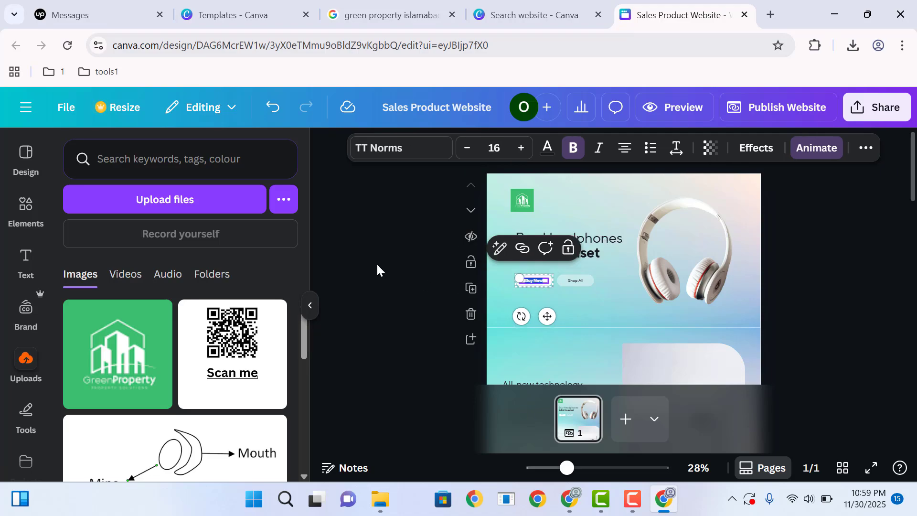
{"action": "type", "text": "s"}
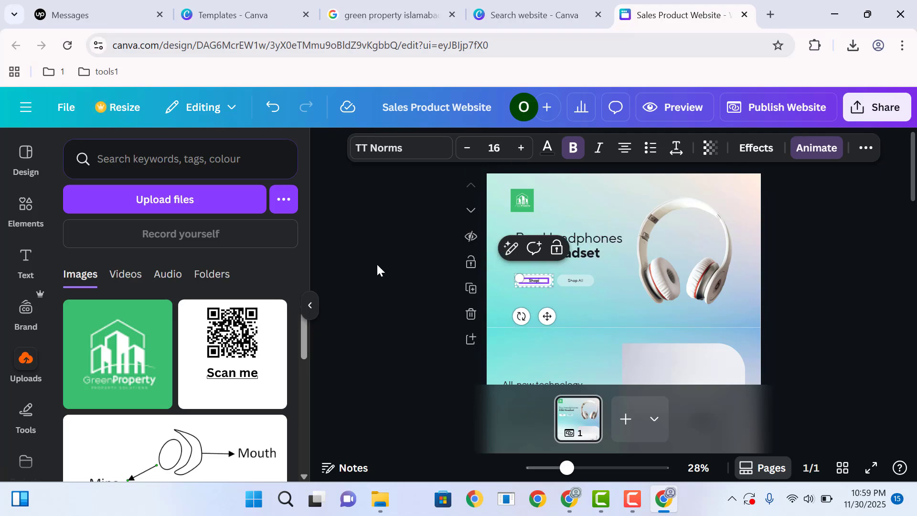
{"action": "type", "text": "hop Now"}
{"action": "left_click", "coordinate": [365, 257]}
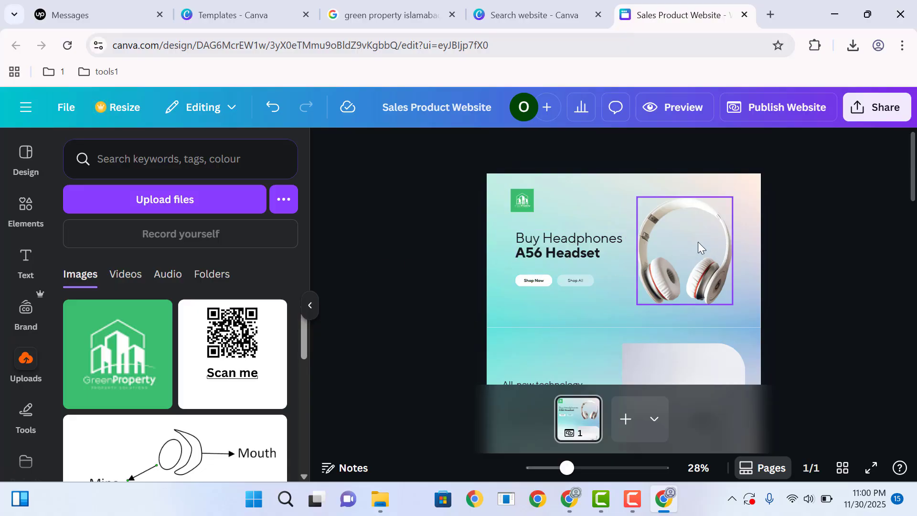
{"action": "left_click", "coordinate": [666, 245]}
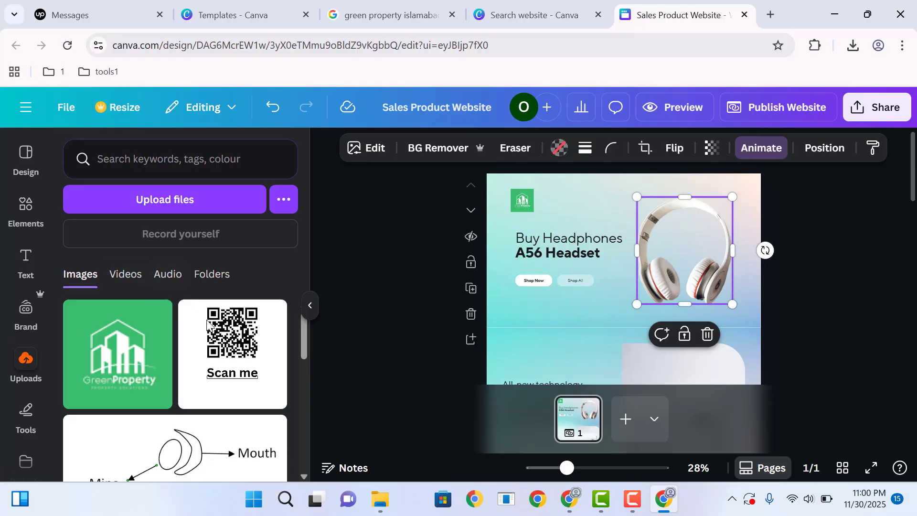
{"action": "scroll", "coordinate": [182, 348], "scroll_direction": "down", "scroll_amount": 10}
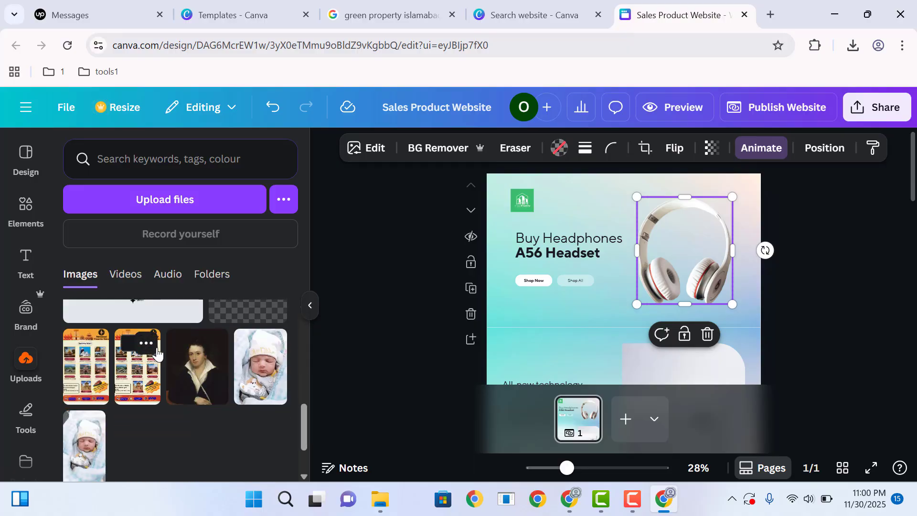
{"action": "scroll", "coordinate": [165, 360], "scroll_direction": "up", "scroll_amount": 10}
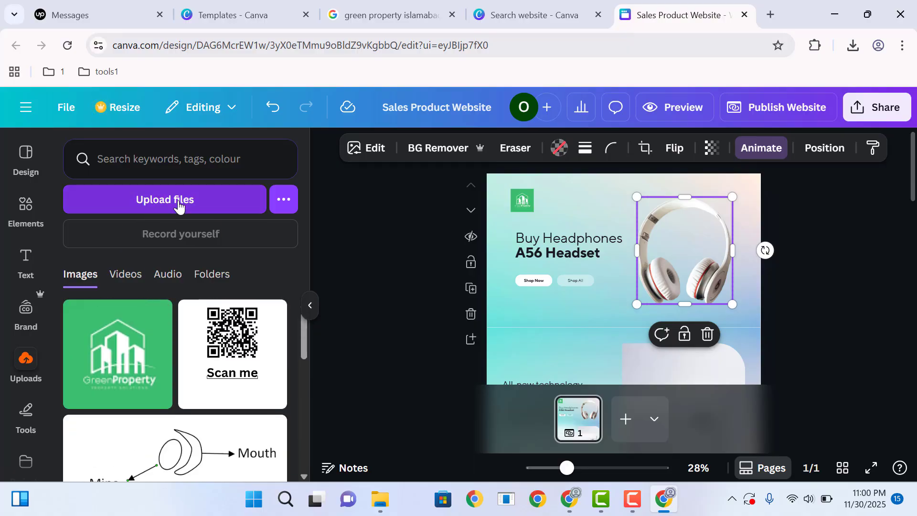
{"action": "left_click", "coordinate": [164, 196]}
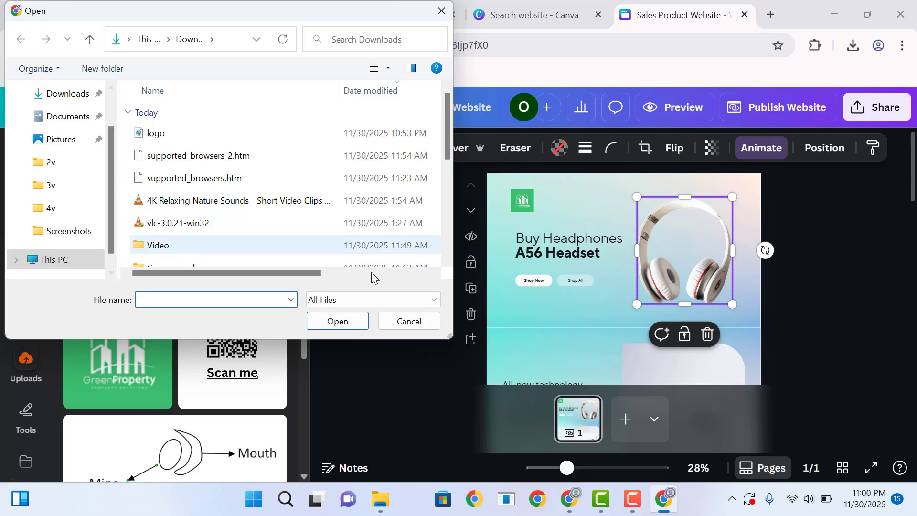
{"action": "left_click", "coordinate": [411, 321]}
{"action": "left_click", "coordinate": [419, 368]}
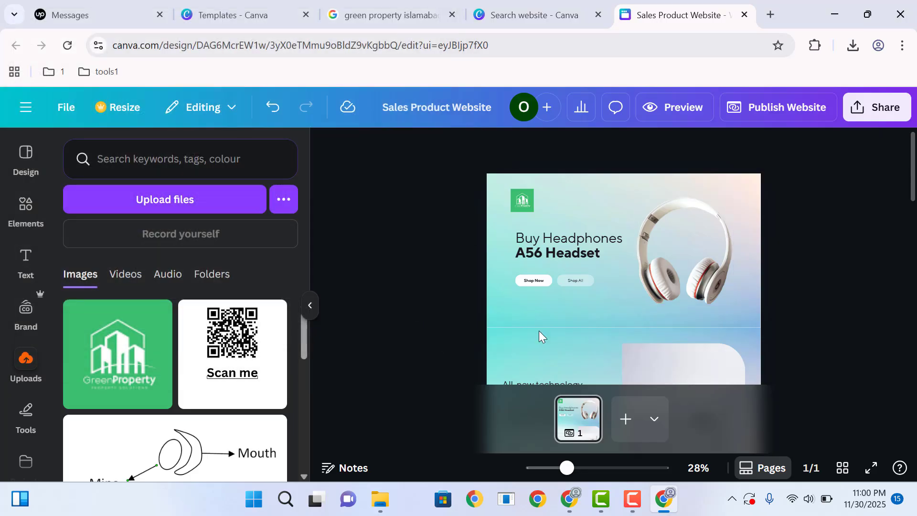
Look through the page's lower sections and inspect the "Shop by category" heading and the Phones & Accessories card
{"action": "scroll", "coordinate": [609, 314], "scroll_direction": "down", "scroll_amount": 2}
{"action": "scroll", "coordinate": [608, 314], "scroll_direction": "down", "scroll_amount": 4}
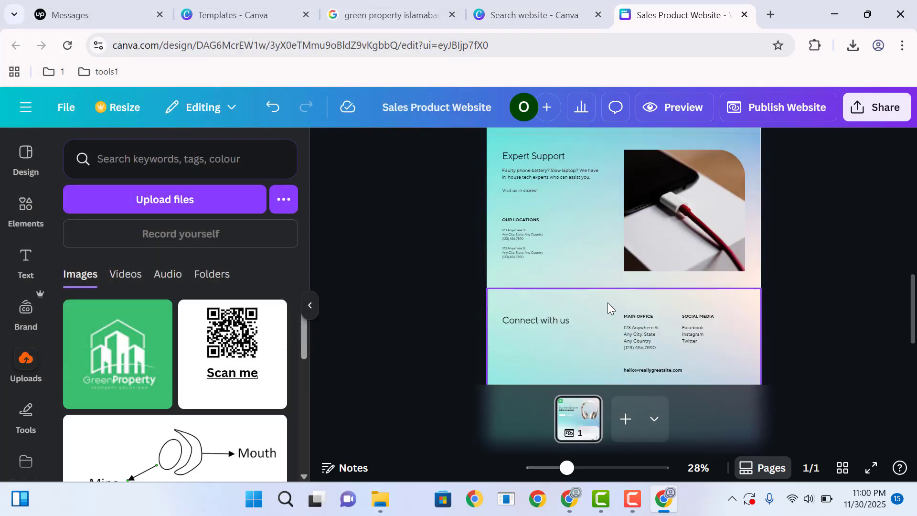
{"action": "scroll", "coordinate": [608, 303], "scroll_direction": "up", "scroll_amount": 2}
{"action": "left_click", "coordinate": [631, 214]}
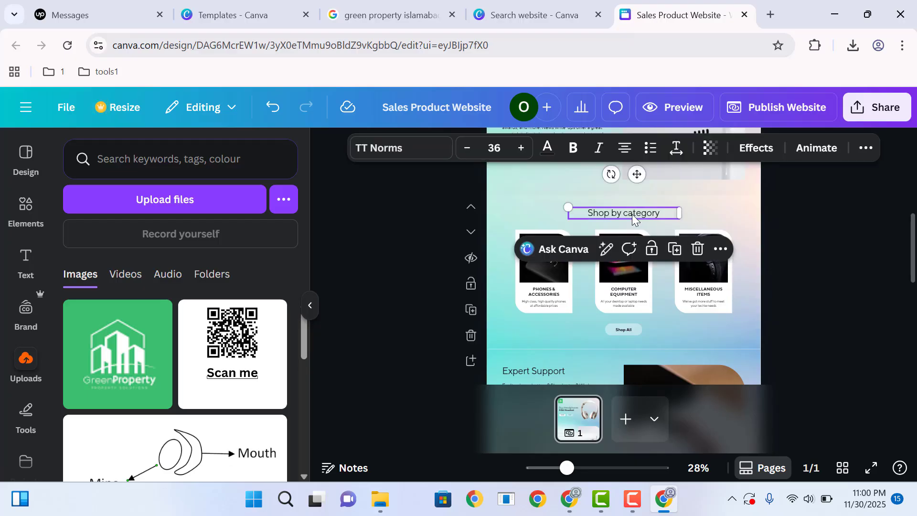
{"action": "left_click", "coordinate": [393, 274]}
{"action": "left_click", "coordinate": [559, 259]}
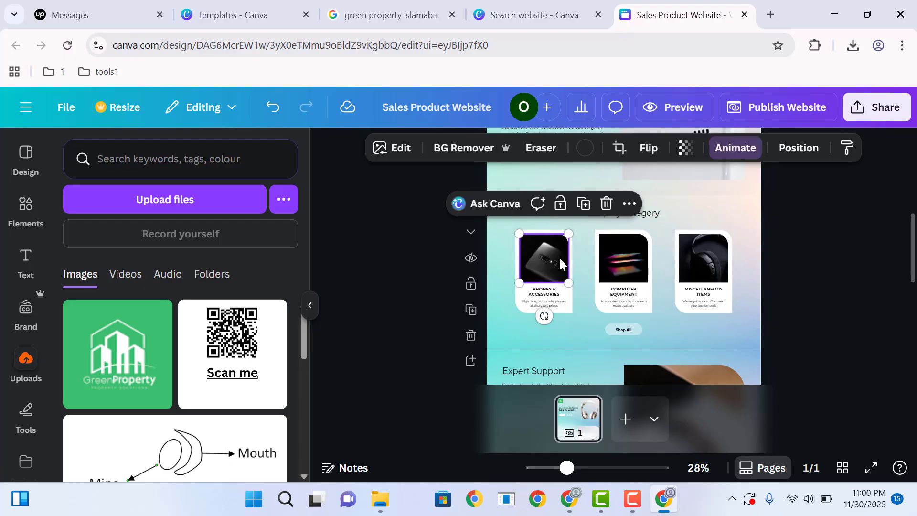
{"action": "left_click", "coordinate": [543, 293]}
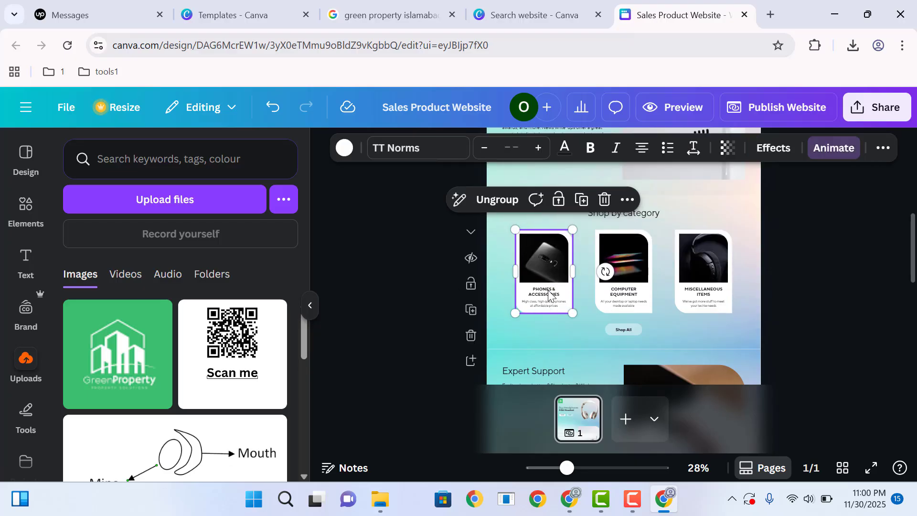
{"action": "left_click", "coordinate": [408, 276]}
Delete the "Expert Support" section from the page
{"action": "scroll", "coordinate": [571, 305], "scroll_direction": "down", "scroll_amount": 5}
{"action": "scroll", "coordinate": [569, 302], "scroll_direction": "up", "scroll_amount": 4}
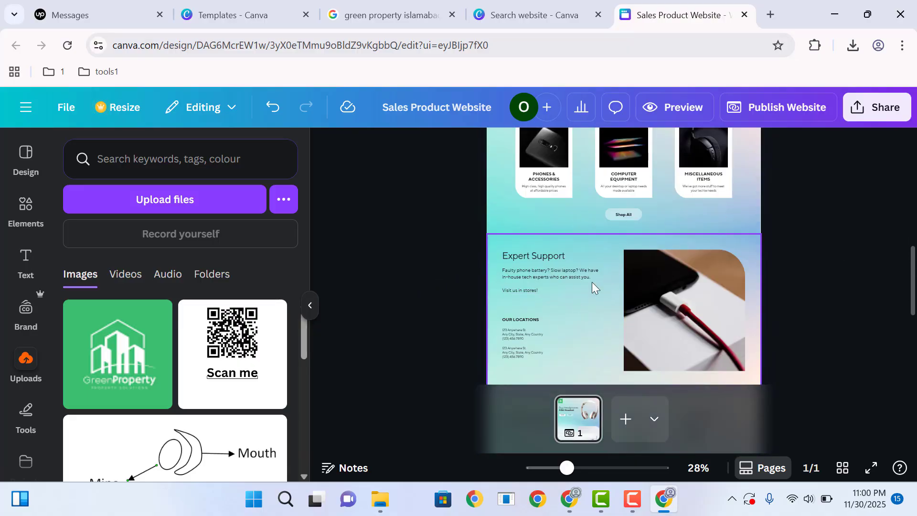
{"action": "left_click", "coordinate": [569, 237]}
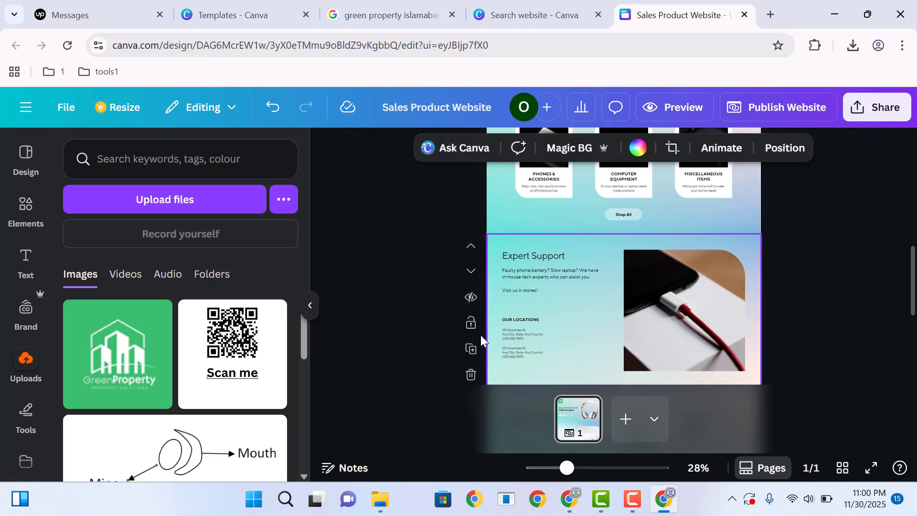
{"action": "left_click", "coordinate": [479, 378]}
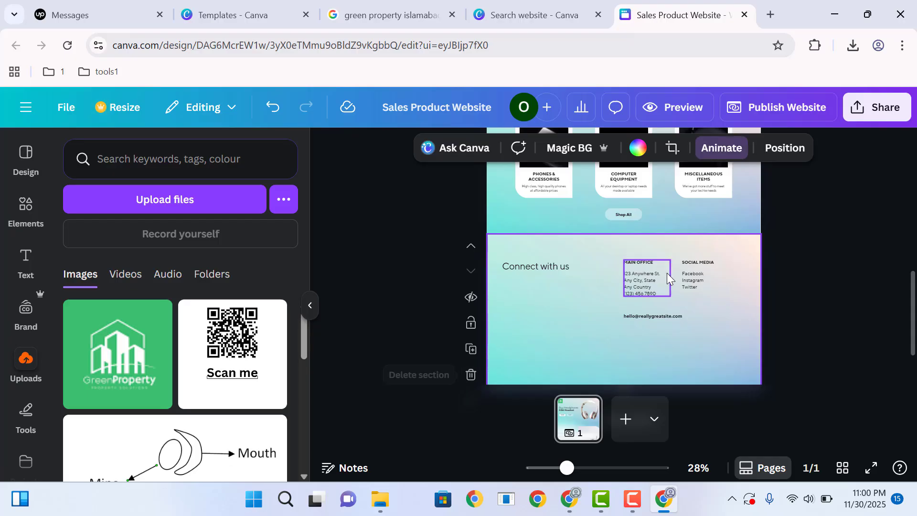
Duplicate the "All-new technology" section and delete the copy
{"action": "scroll", "coordinate": [578, 275], "scroll_direction": "up", "scroll_amount": 5}
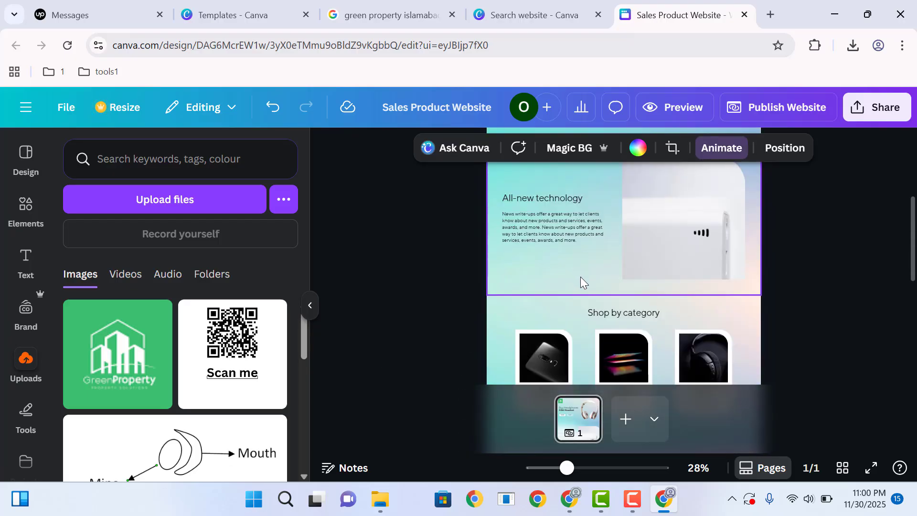
{"action": "scroll", "coordinate": [680, 225], "scroll_direction": "up", "scroll_amount": 2}
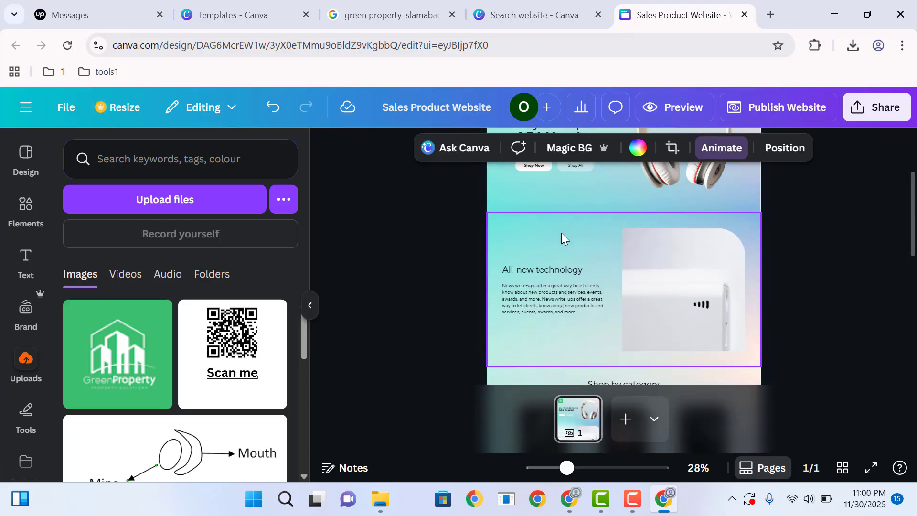
{"action": "mouse_move", "coordinate": [473, 345]}
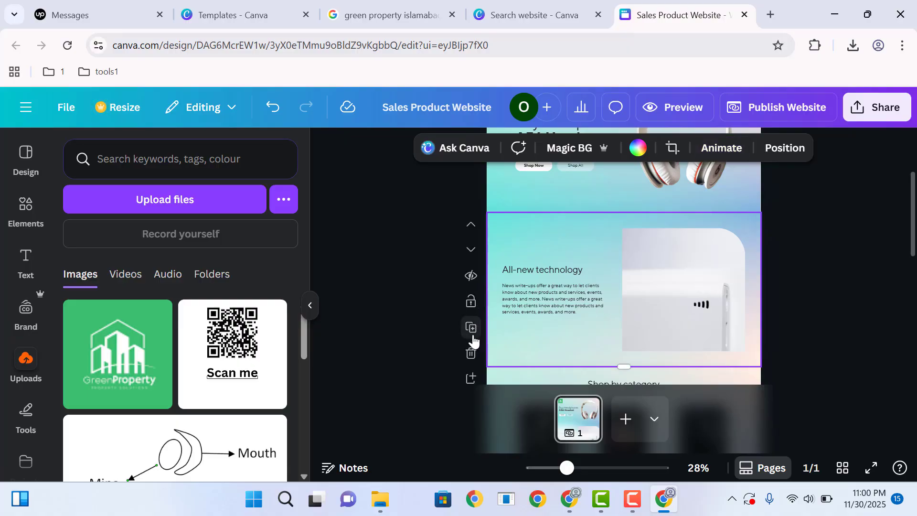
{"action": "left_click", "coordinate": [472, 328]}
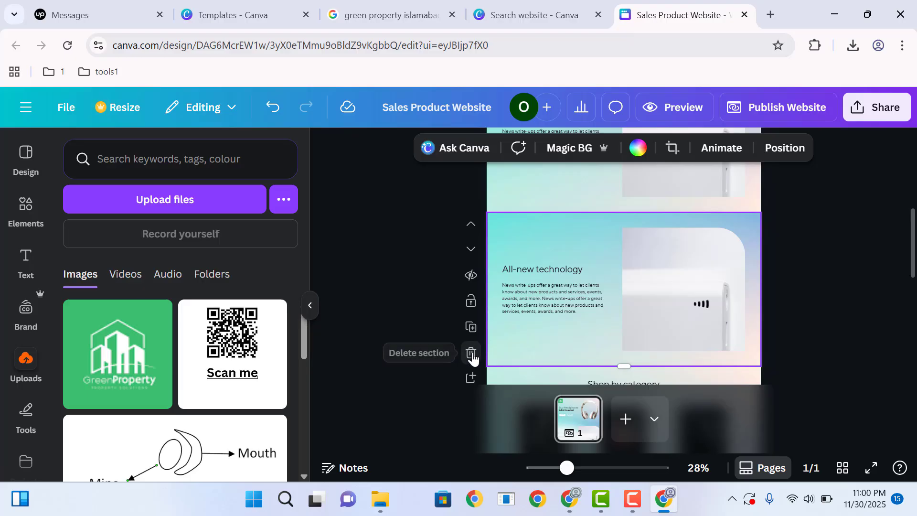
{"action": "left_click", "coordinate": [469, 354]}
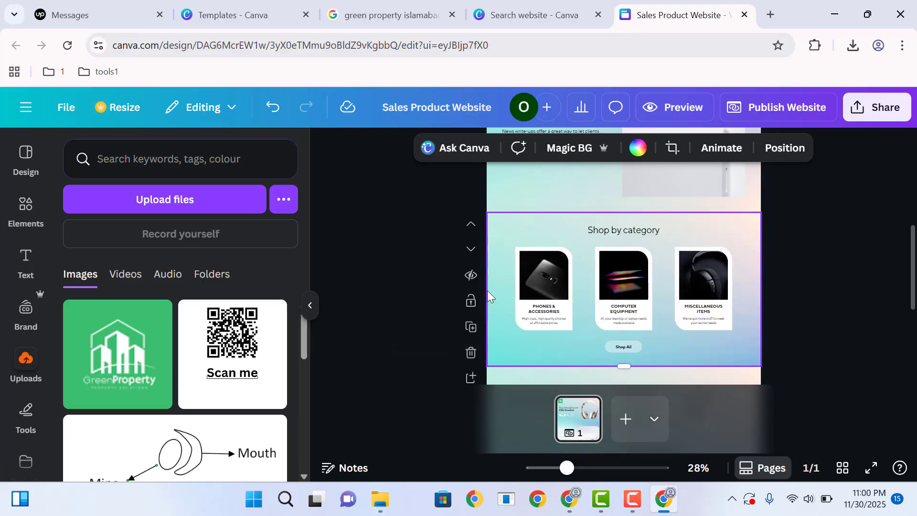
{"action": "left_click", "coordinate": [371, 274]}
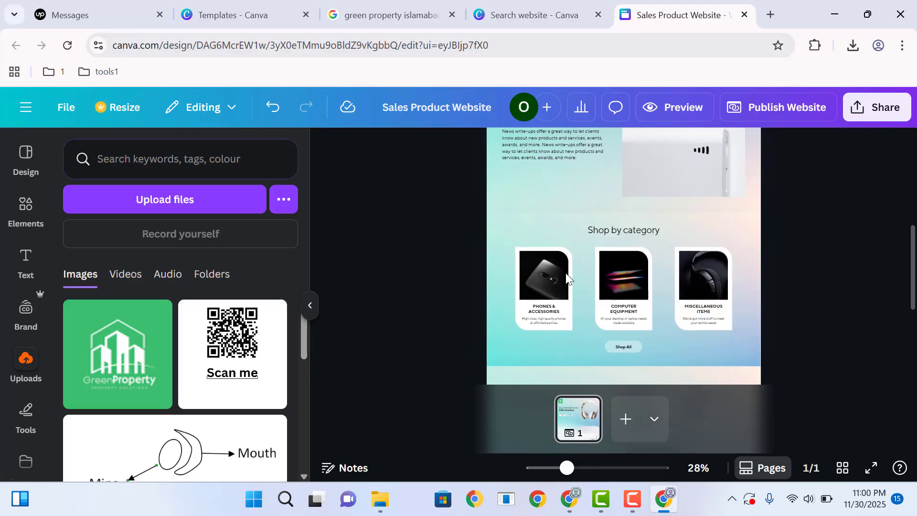
Move the "Shop by category" section up above "All-new technology" and back down to its original place
{"action": "left_click", "coordinate": [517, 219]}
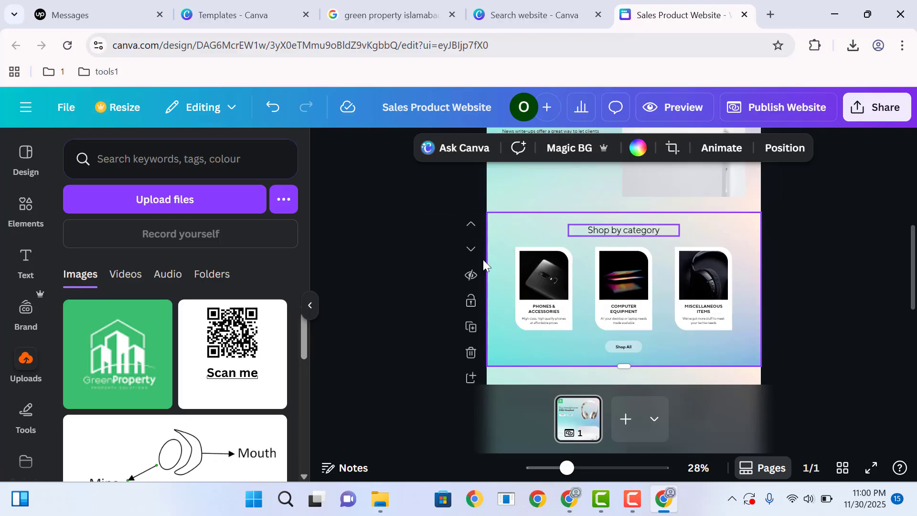
{"action": "left_click", "coordinate": [472, 228]}
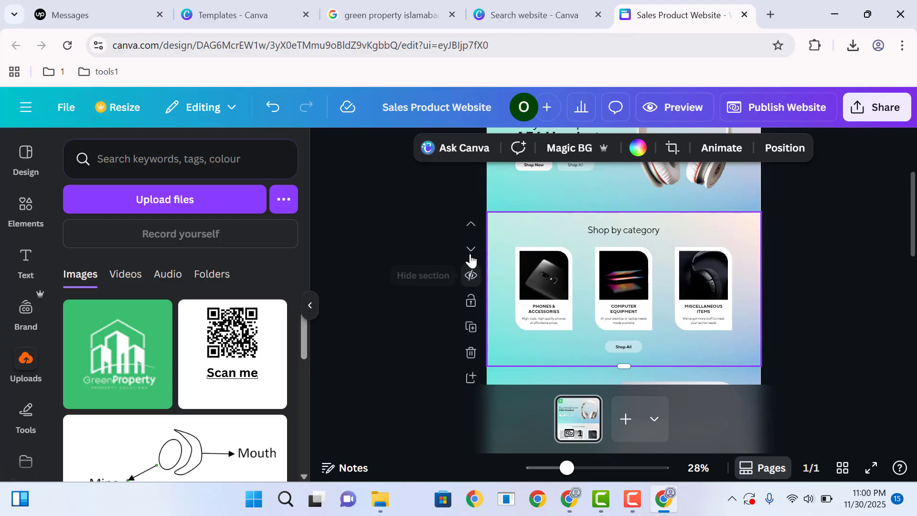
{"action": "left_click", "coordinate": [471, 250]}
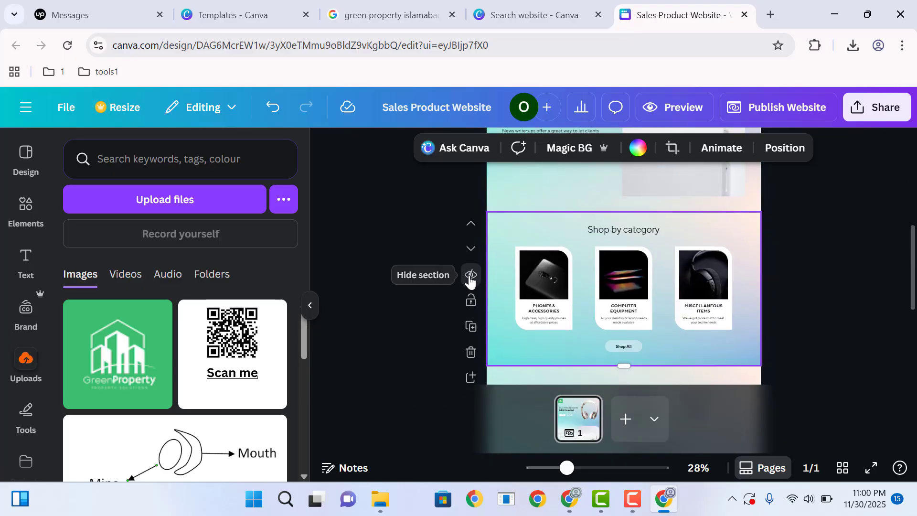
{"action": "left_click", "coordinate": [470, 280]}
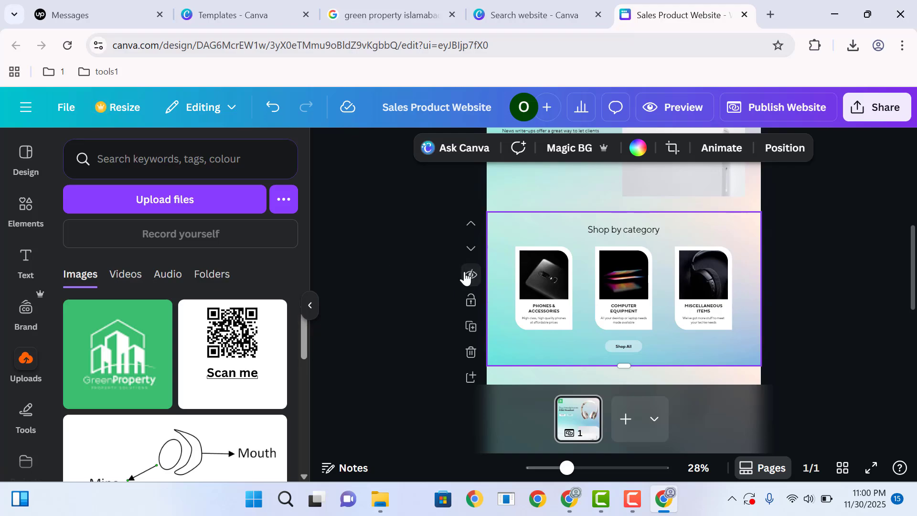
Add a blank section below "Shop by category" and delete it again
{"action": "left_click", "coordinate": [470, 378]}
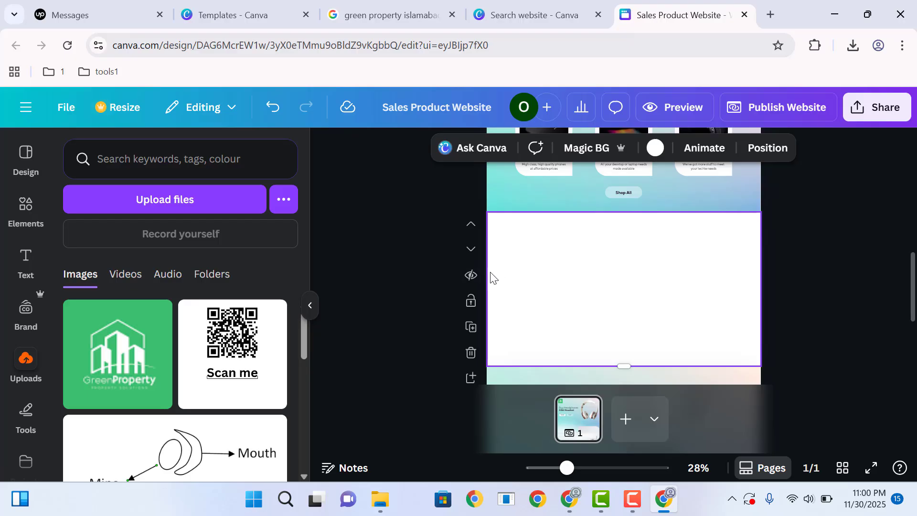
{"action": "left_click", "coordinate": [471, 353]}
{"action": "left_click", "coordinate": [816, 229]}
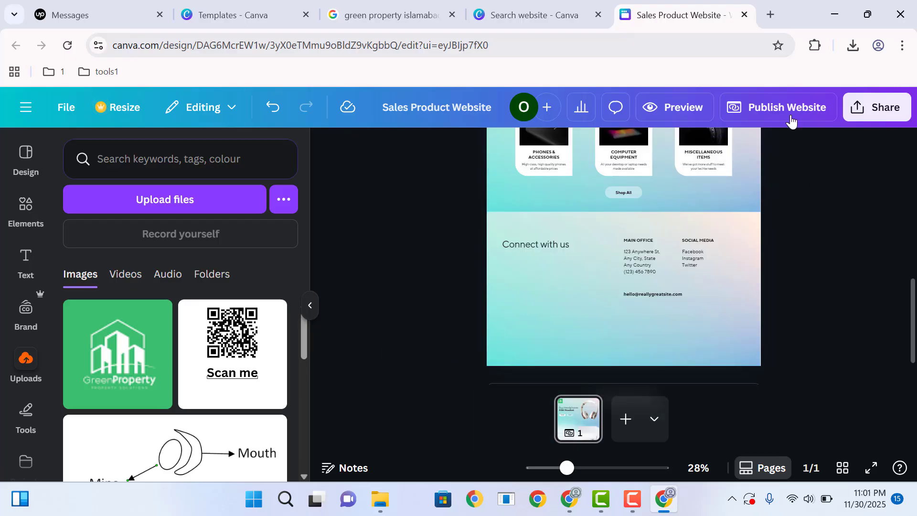
Preview the website in the desktop and mobile layouts, and return to the editor
{"action": "left_click", "coordinate": [731, 105]}
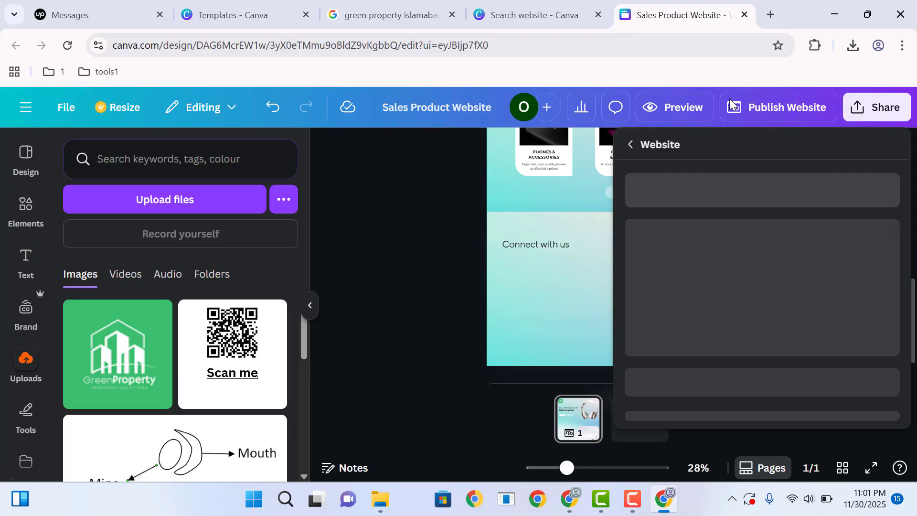
{"action": "left_click", "coordinate": [689, 107]}
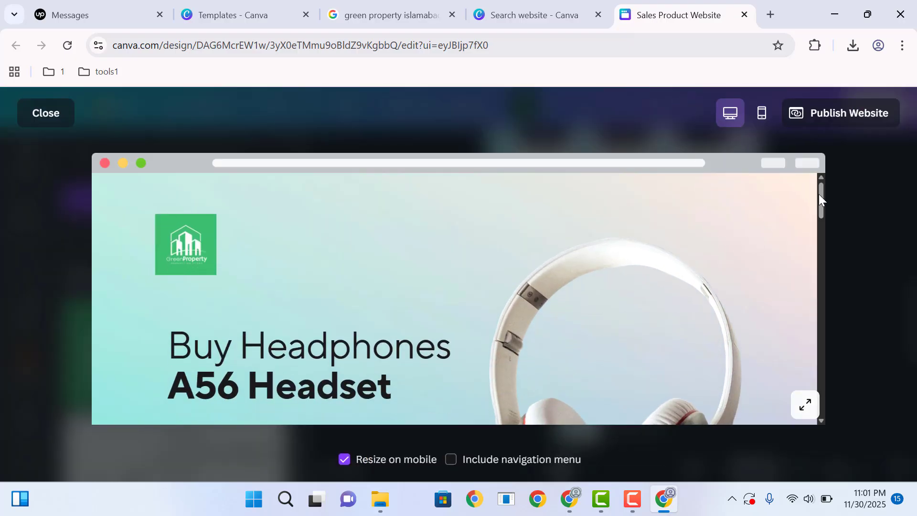
{"action": "left_click_drag", "start_coordinate": [821, 196], "coordinate": [835, 166]}
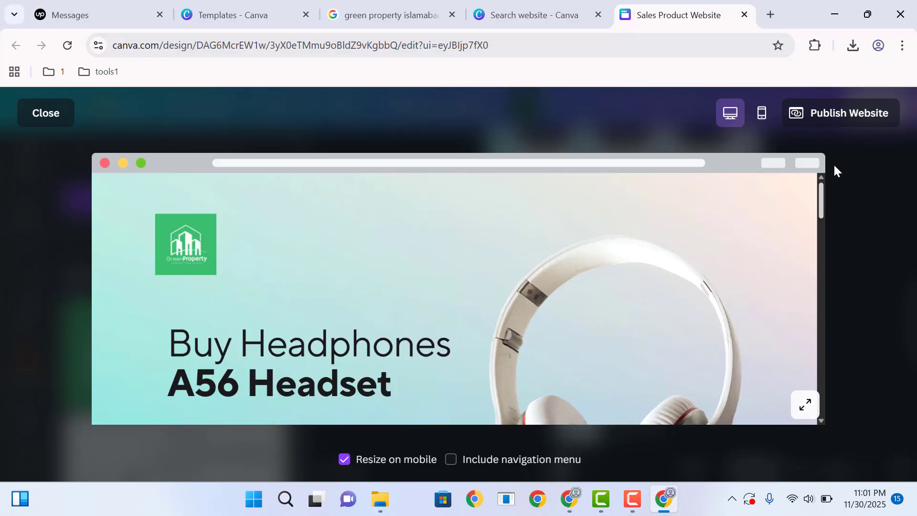
{"action": "left_click", "coordinate": [763, 116]}
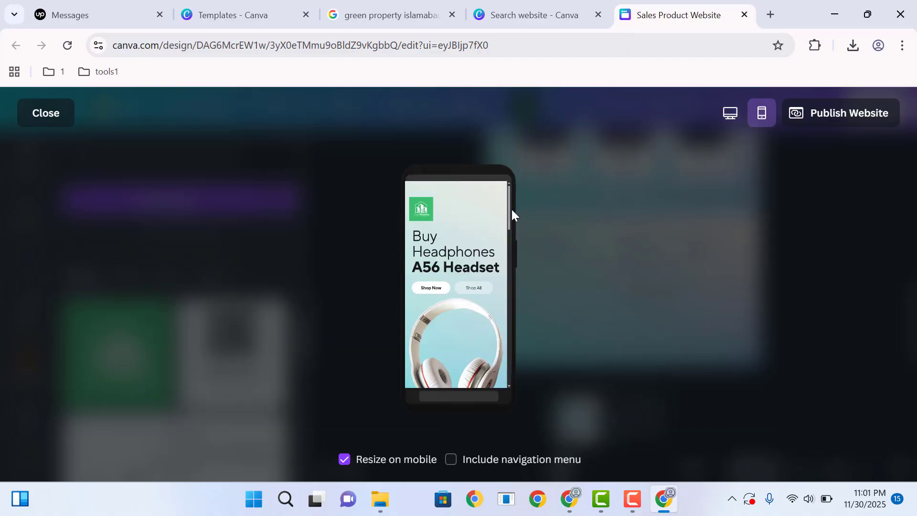
{"action": "left_click", "coordinate": [730, 115]}
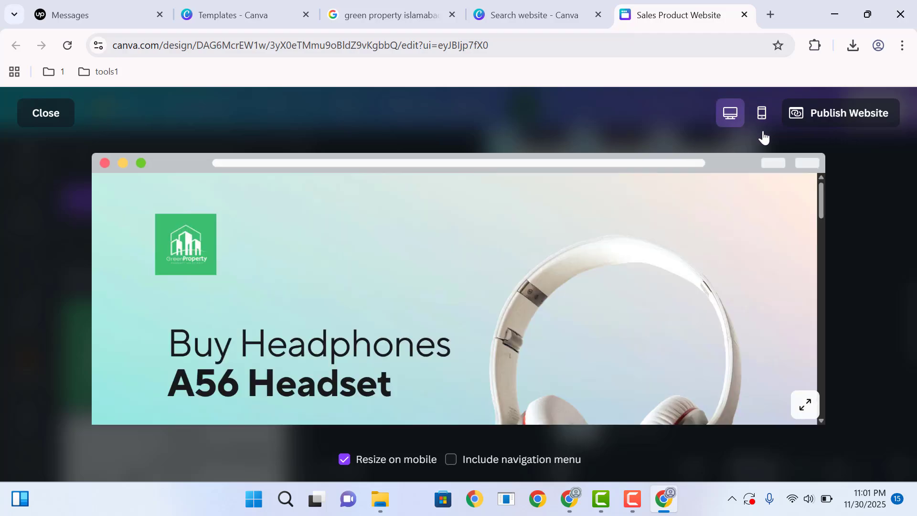
{"action": "left_click", "coordinate": [46, 114]}
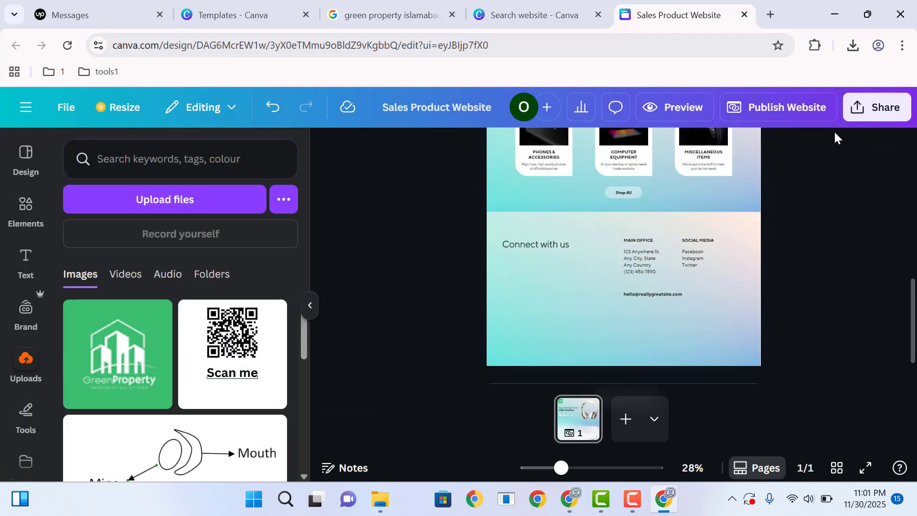
Open the website publishing options and review the site settings, returning to the publishing overview
{"action": "left_click", "coordinate": [794, 110]}
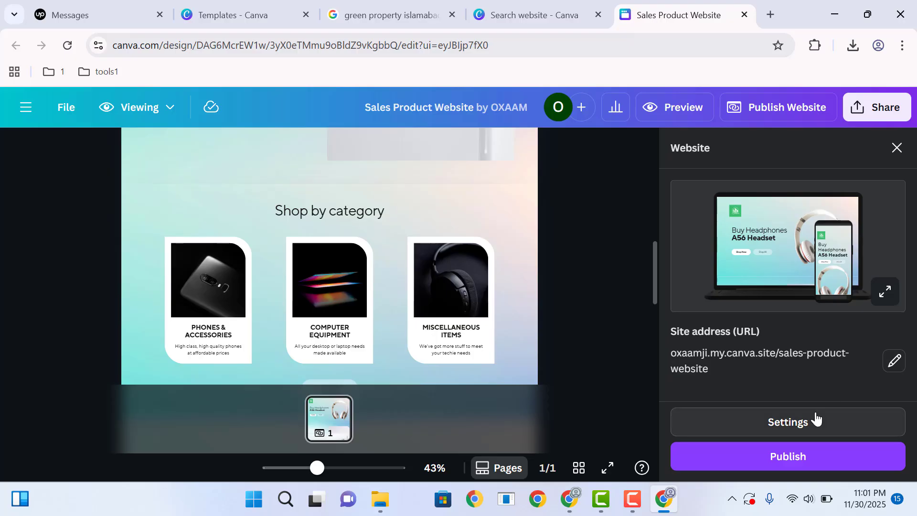
{"action": "left_click", "coordinate": [791, 423]}
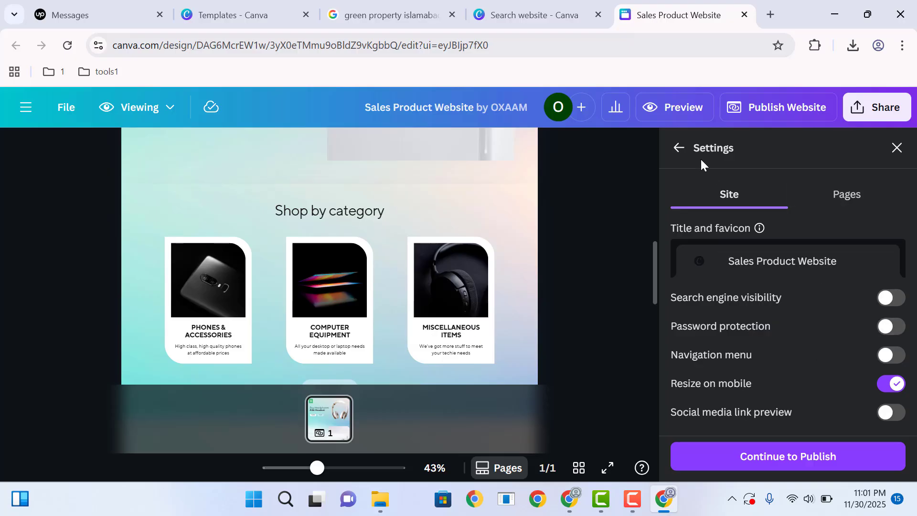
{"action": "left_click", "coordinate": [678, 149]}
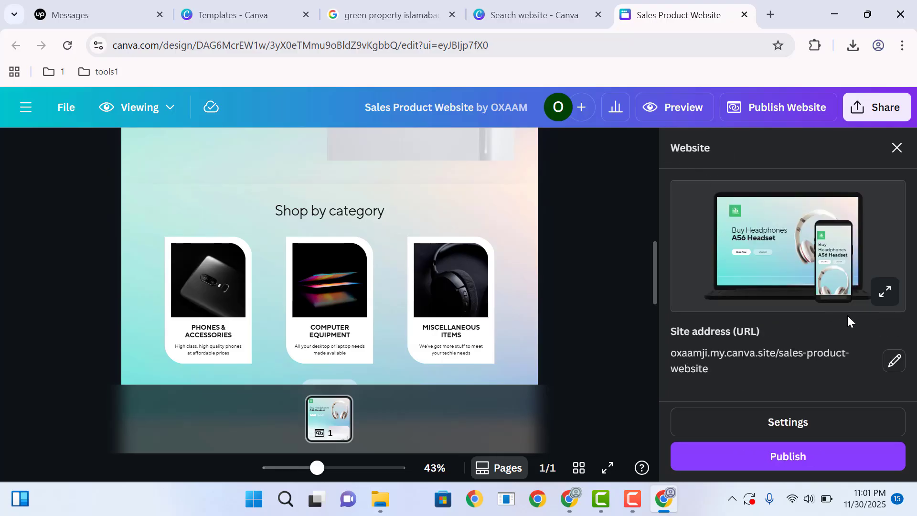
Open the site address for editing and accept the existing path "sales-product-website"
{"action": "left_click", "coordinate": [894, 362]}
{"action": "scroll", "coordinate": [847, 346], "scroll_direction": "down", "scroll_amount": 1}
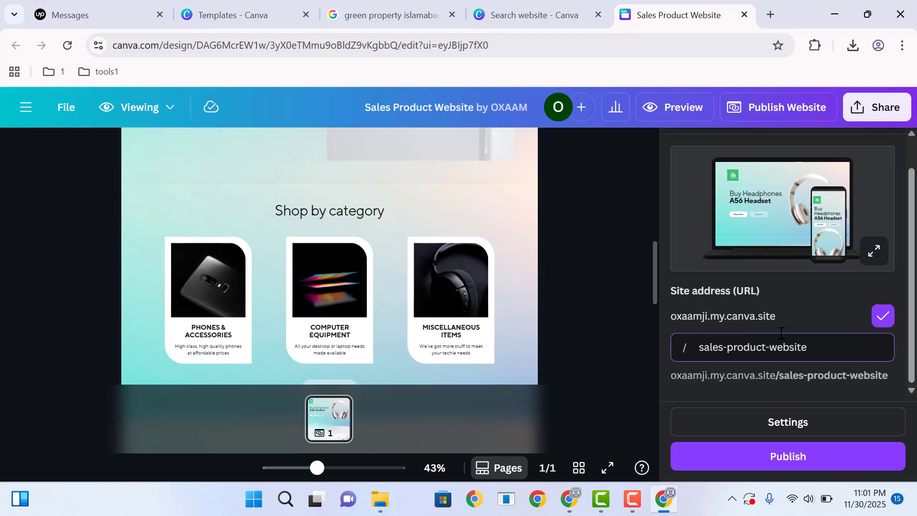
{"action": "left_click", "coordinate": [780, 335]}
{"action": "left_click", "coordinate": [882, 317]}
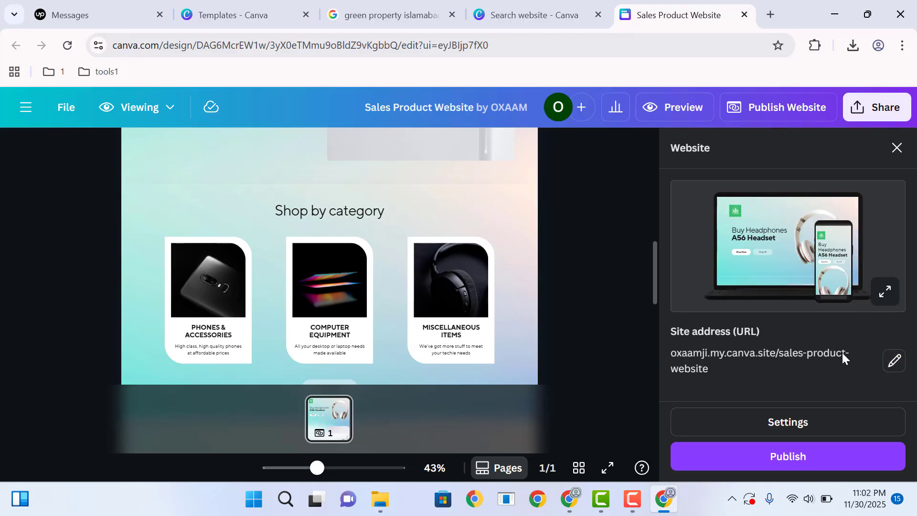
Publish the website, open the live site and look through the published page
{"action": "left_click", "coordinate": [789, 458]}
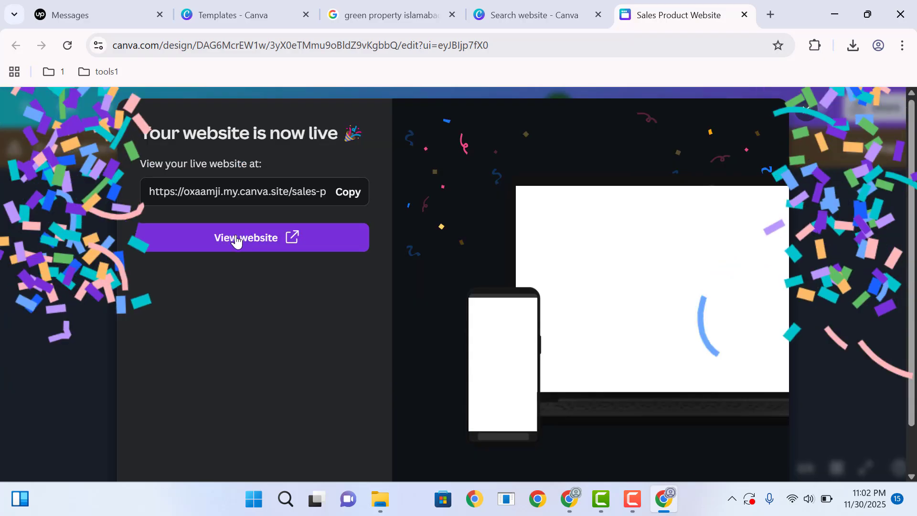
{"action": "left_click", "coordinate": [236, 240]}
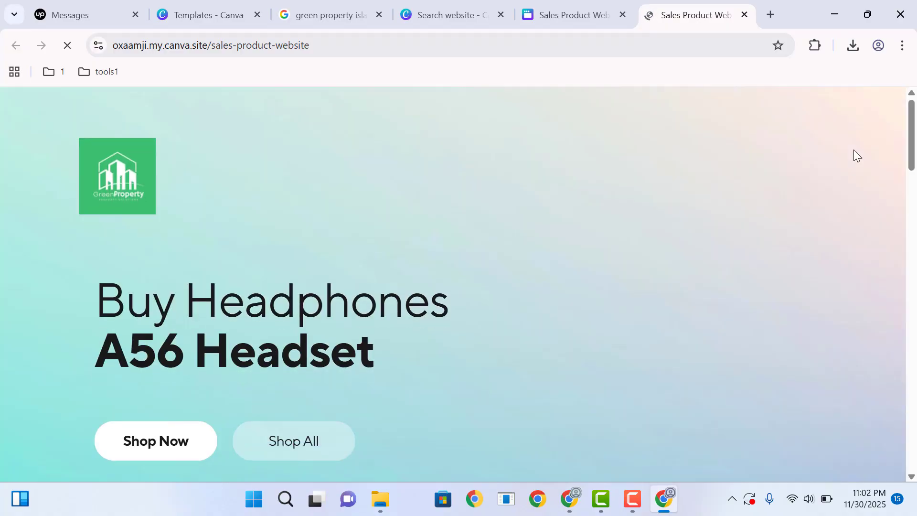
{"action": "scroll", "coordinate": [914, 246], "scroll_direction": "down", "scroll_amount": 13}
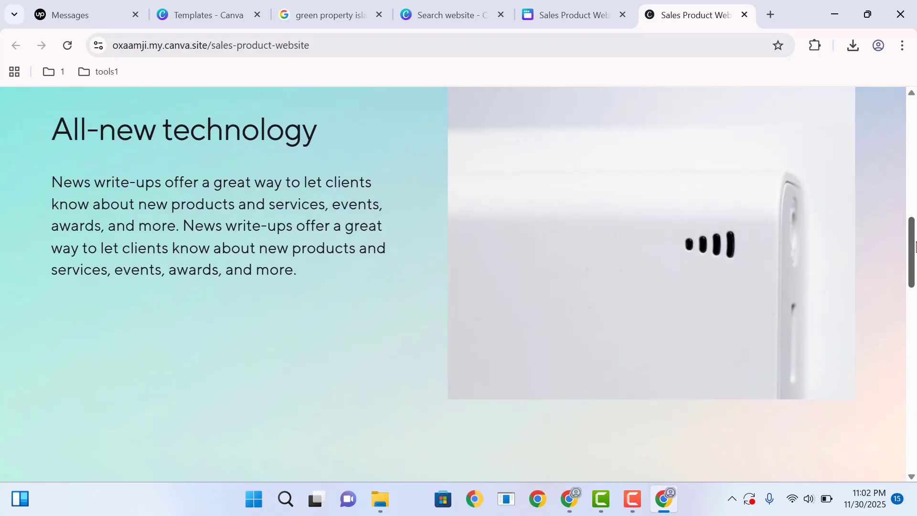
{"action": "left_click_drag", "start_coordinate": [915, 245], "coordinate": [913, 110]}
Return to the website design, dismiss the publishing confirmation, look over the page and reopen the design for editing
{"action": "left_click", "coordinate": [561, 10]}
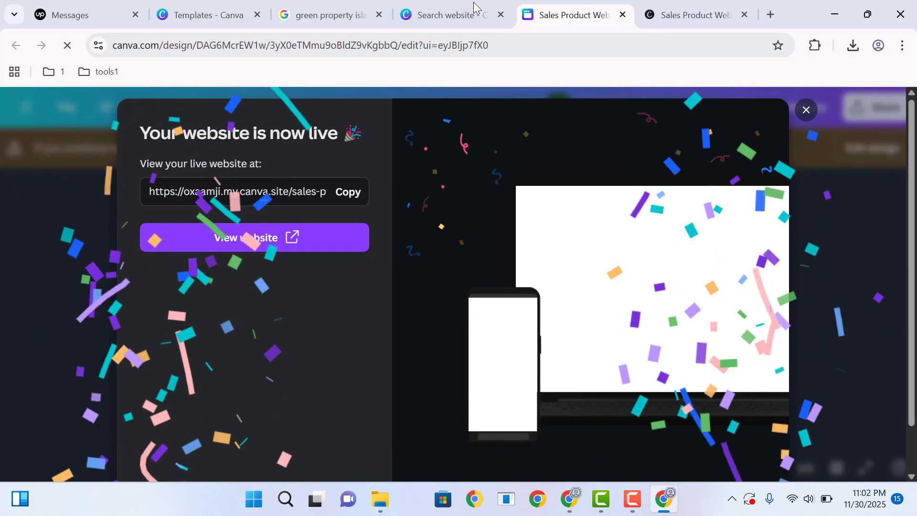
{"action": "left_click", "coordinate": [472, 2]}
{"action": "left_click", "coordinate": [581, 2]}
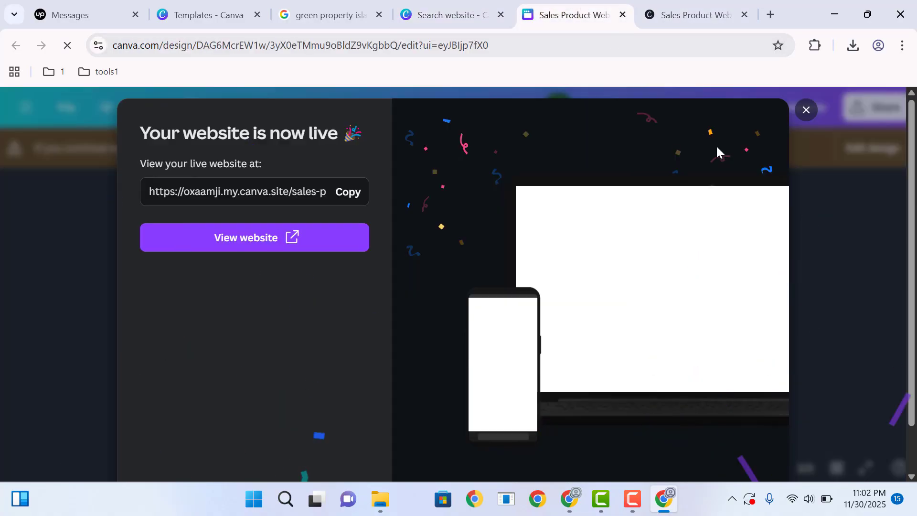
{"action": "left_click", "coordinate": [806, 110]}
{"action": "scroll", "coordinate": [517, 305], "scroll_direction": "down", "scroll_amount": 3}
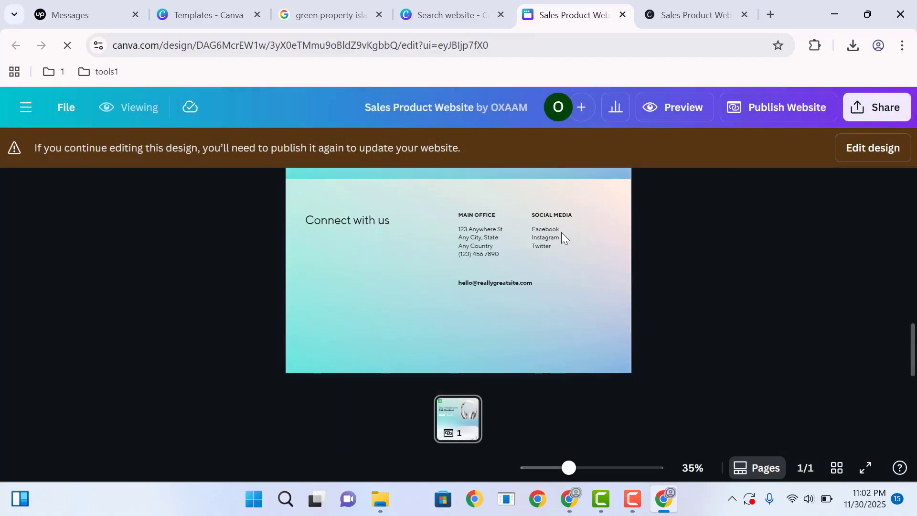
{"action": "scroll", "coordinate": [553, 236], "scroll_direction": "up", "scroll_amount": 6}
{"action": "scroll", "coordinate": [540, 246], "scroll_direction": "down", "scroll_amount": 3}
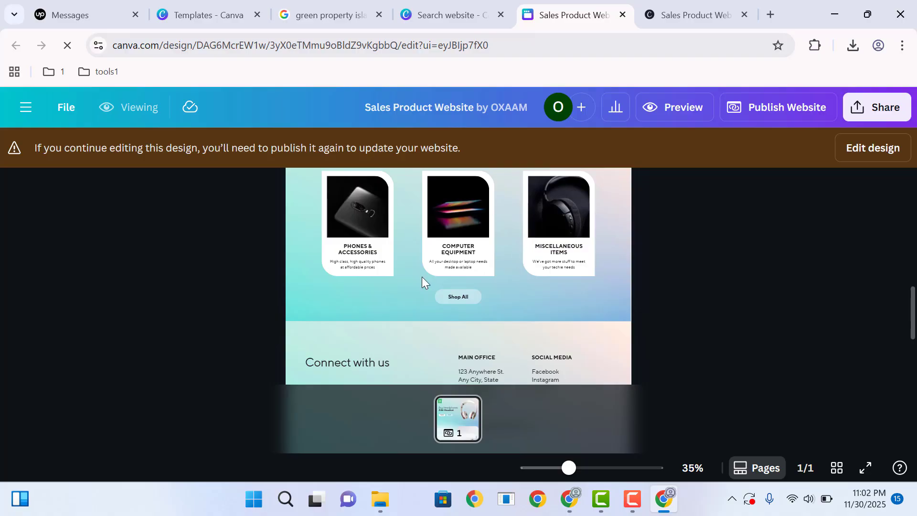
{"action": "scroll", "coordinate": [422, 277], "scroll_direction": "up", "scroll_amount": 8}
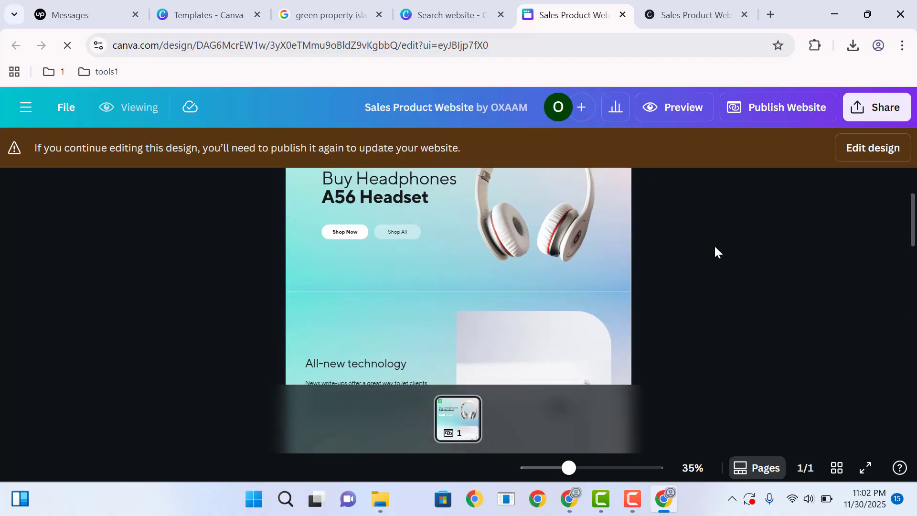
{"action": "left_click", "coordinate": [864, 151]}
Replace the "Connect with us" heading in the last section with "Enablewebsitedesign"
{"action": "scroll", "coordinate": [466, 289], "scroll_direction": "down", "scroll_amount": 3}
{"action": "scroll", "coordinate": [465, 286], "scroll_direction": "down", "scroll_amount": 3}
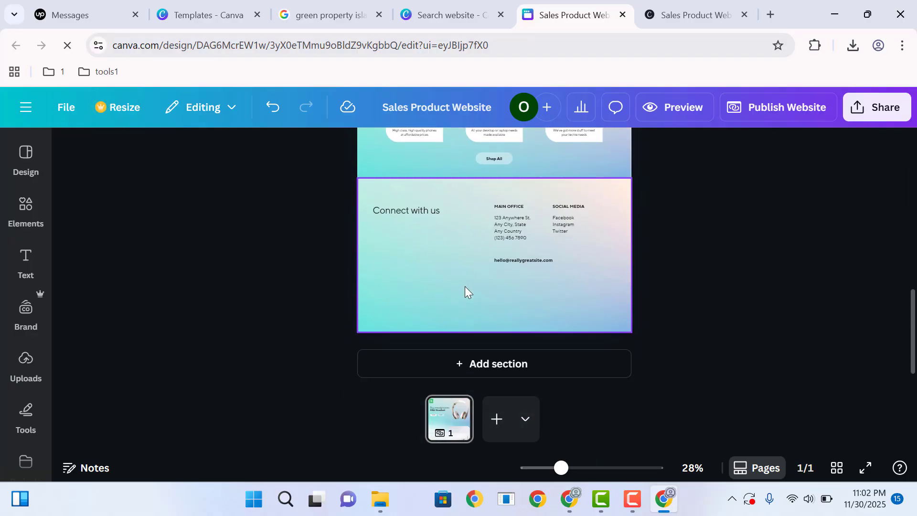
{"action": "left_click", "coordinate": [413, 200]}
{"action": "double_click", "coordinate": [418, 204]}
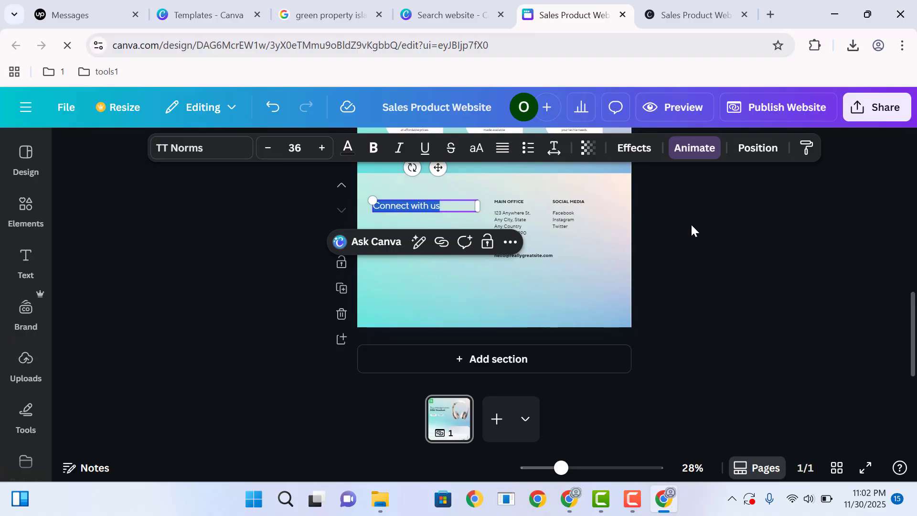
{"action": "type", "text": "Enablewebsite"}
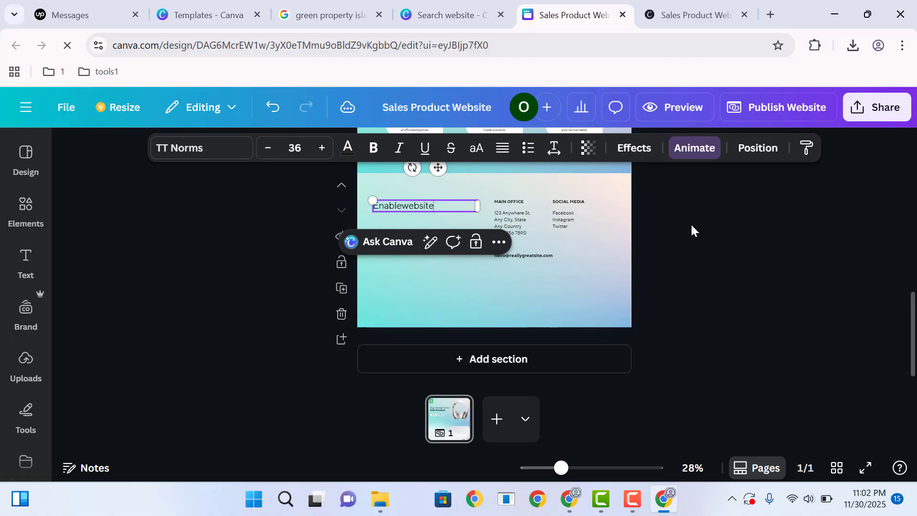
{"action": "type", "text": "design"}
{"action": "left_click", "coordinate": [690, 224]}
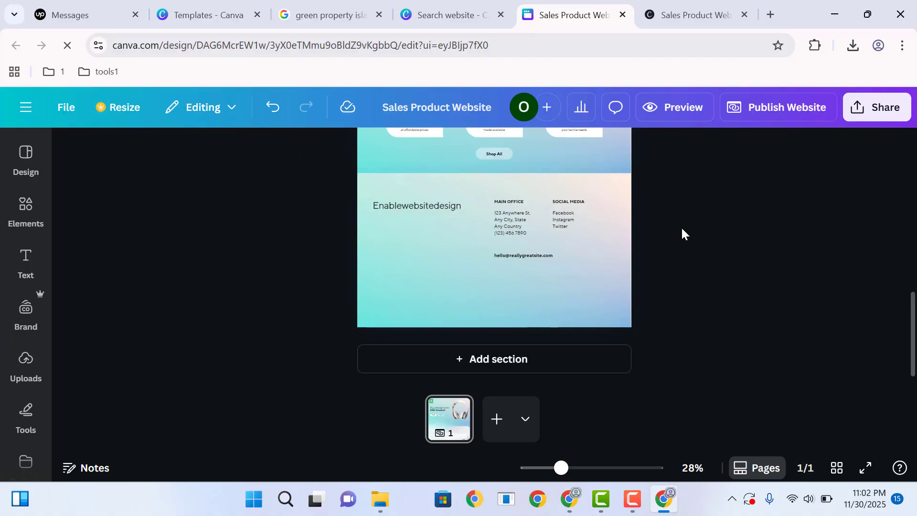
{"action": "left_click", "coordinate": [512, 218]}
{"action": "left_click", "coordinate": [514, 220]}
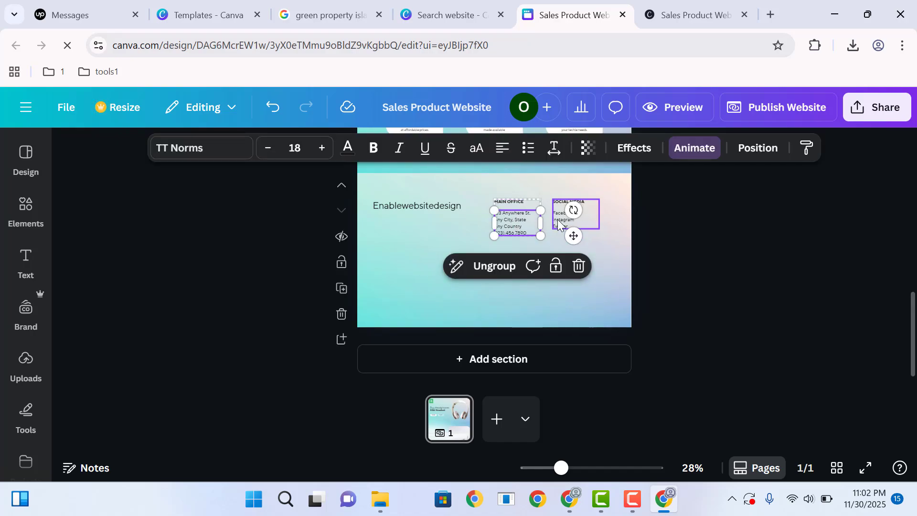
{"action": "left_click", "coordinate": [510, 223]}
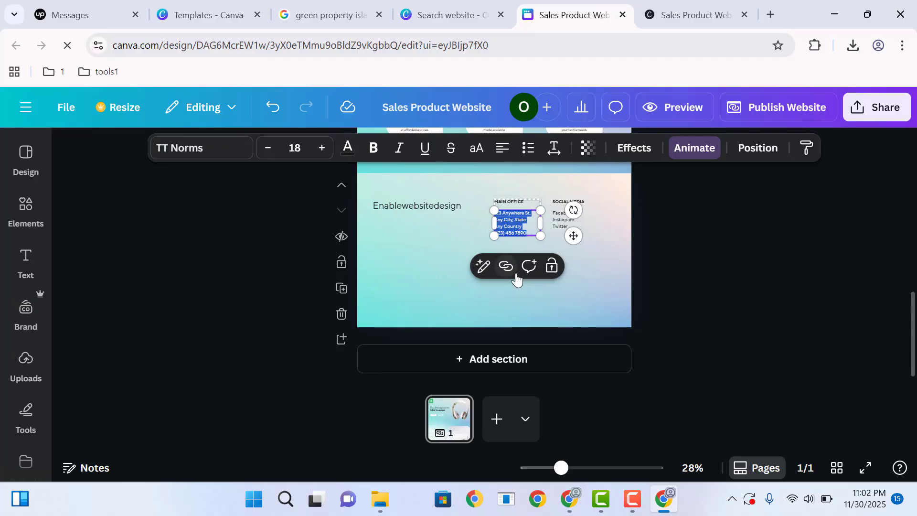
{"action": "left_click", "coordinate": [729, 283]}
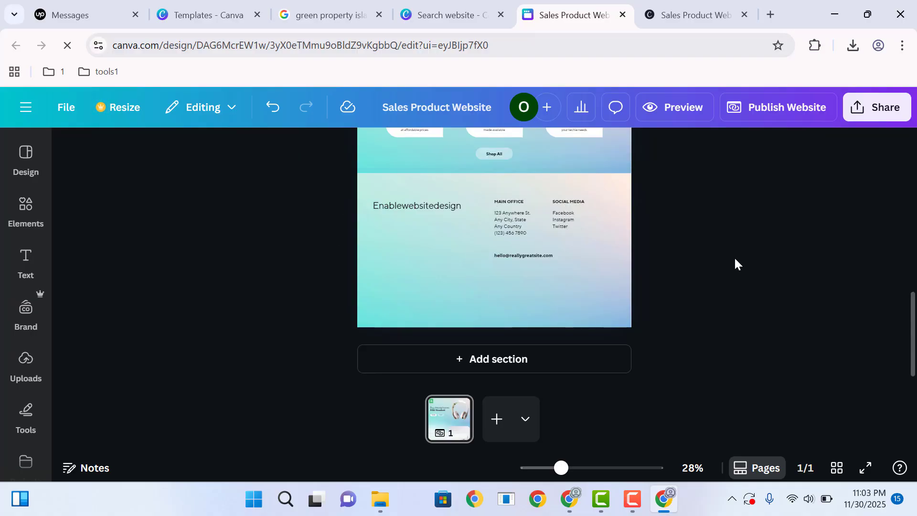